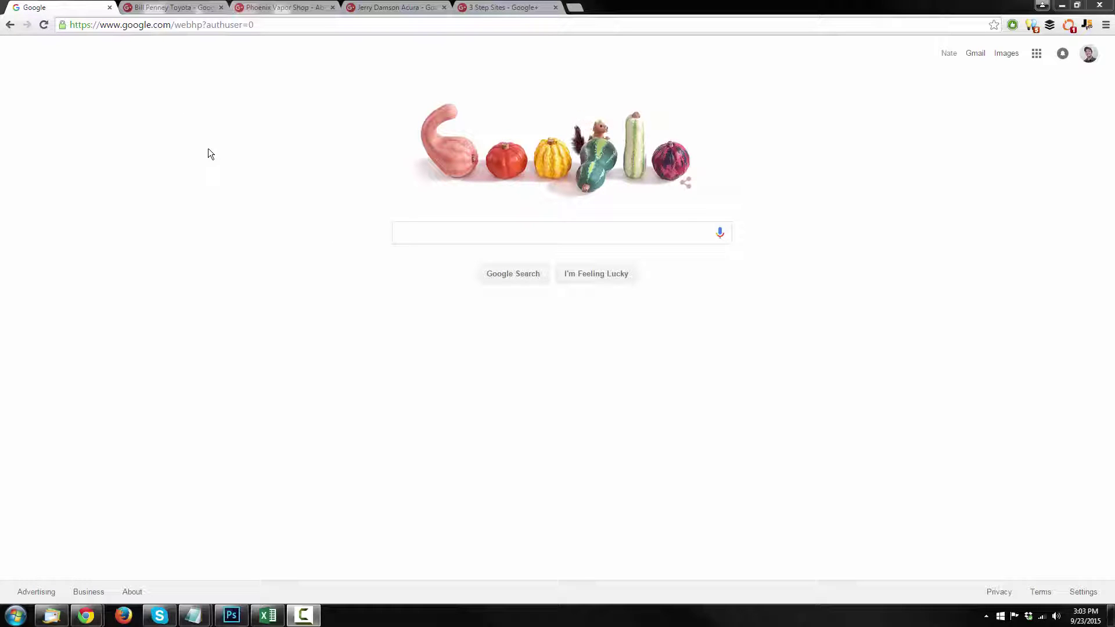
Scroll through the Toyota dealership's Google+ About page, then switch to the Phoenix Vapor Shop page.
click(157, 8)
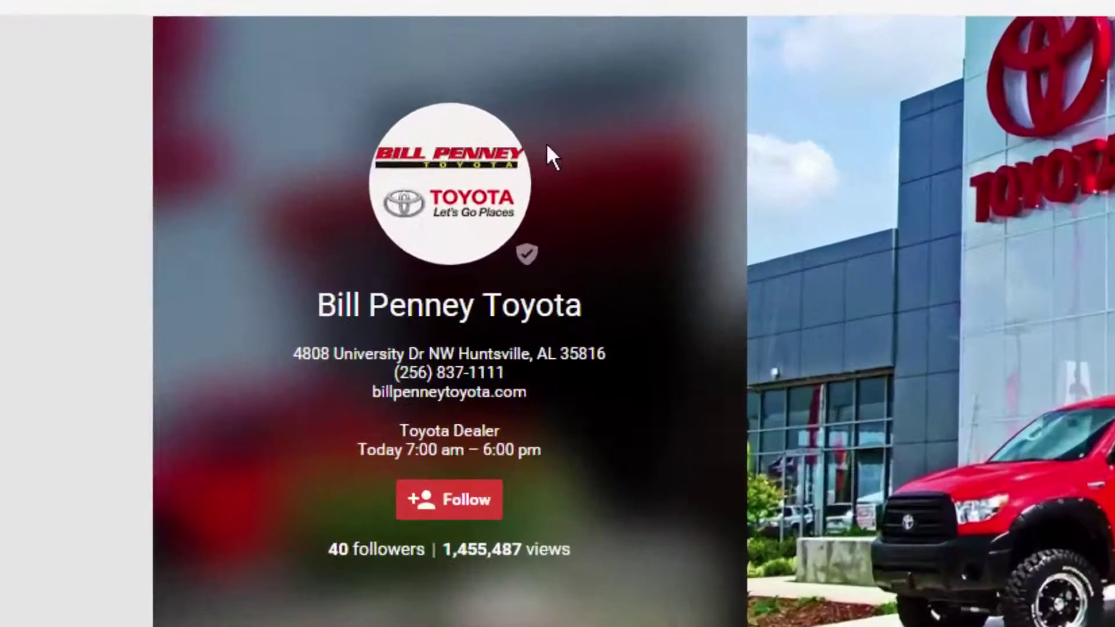
mouse_move(527, 254)
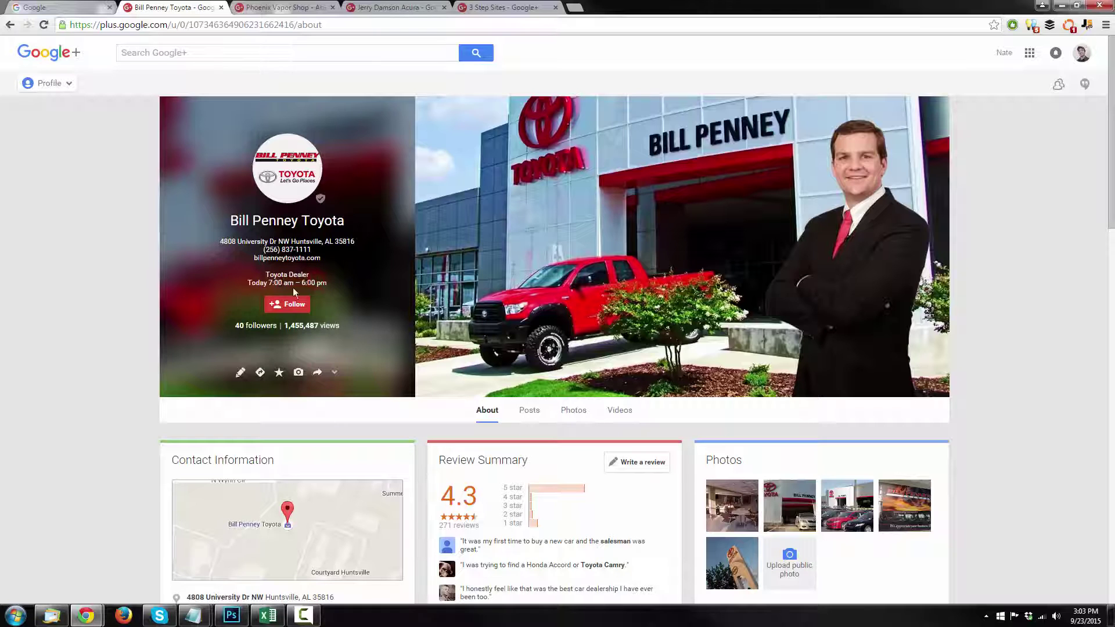
scroll(406, 294, down, 4)
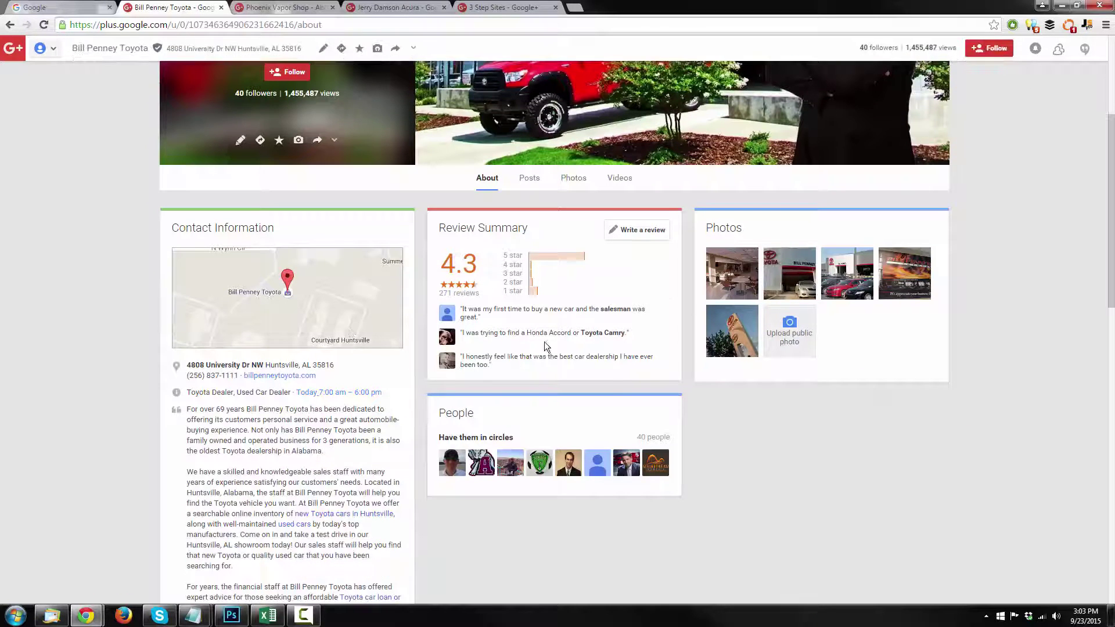
scroll(279, 366, down, 1)
scroll(270, 351, down, 10)
scroll(616, 420, up, 13)
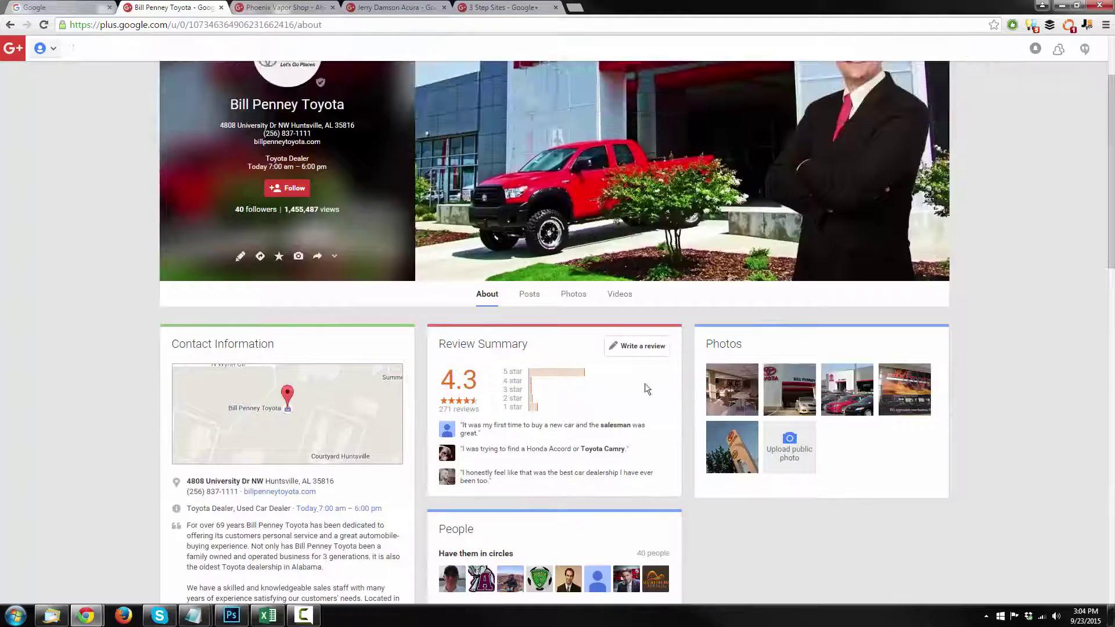
scroll(833, 430, up, 3)
click(272, 7)
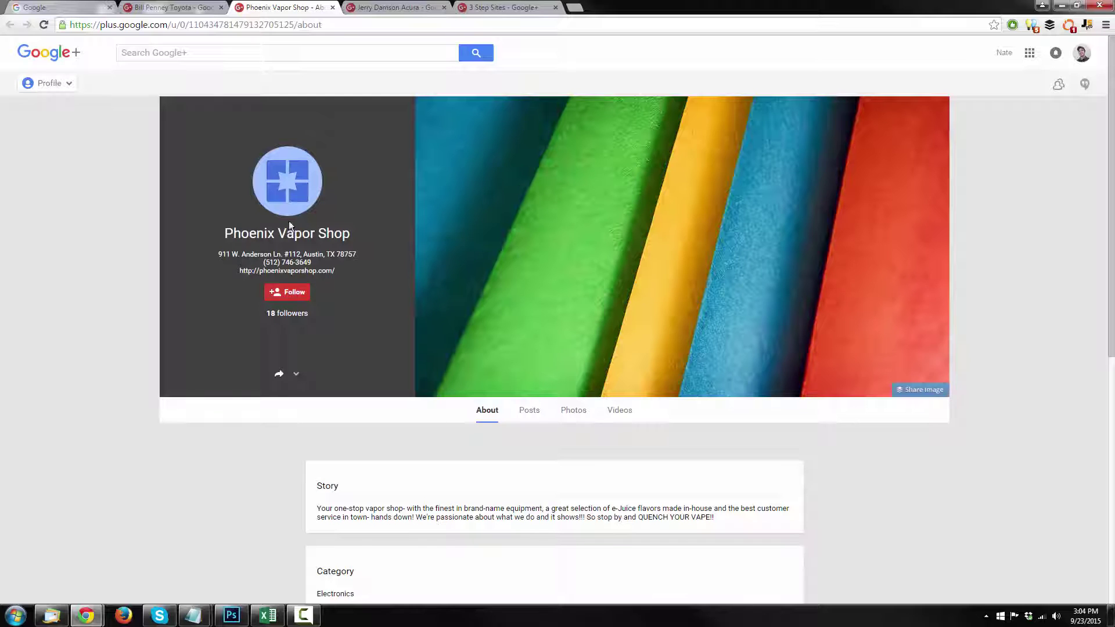
click(169, 7)
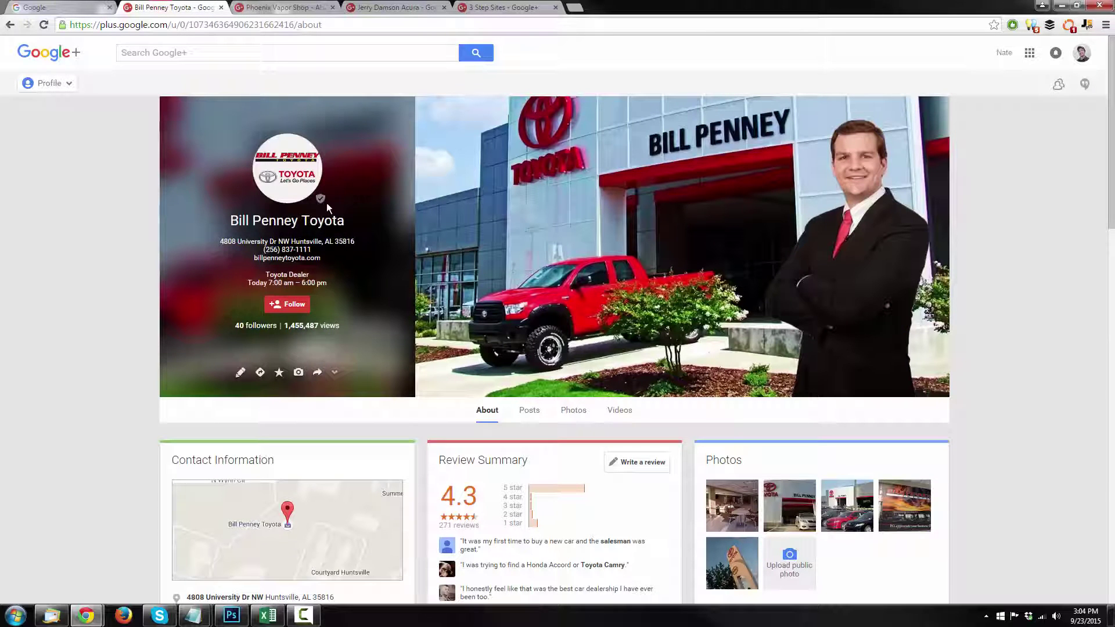
click(273, 7)
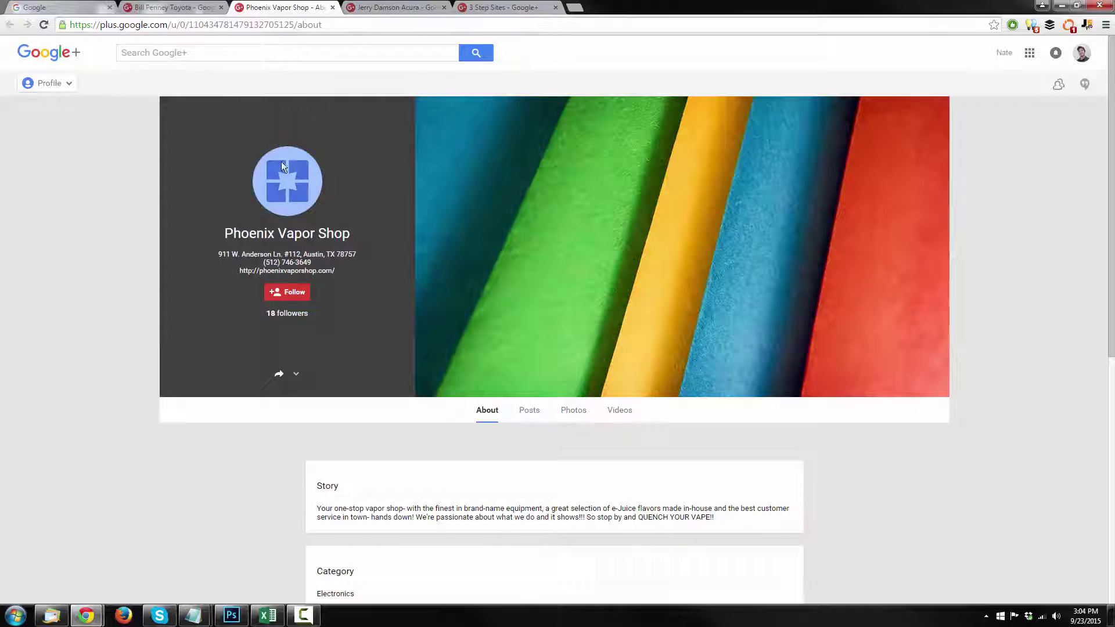
scroll(548, 257, down, 6)
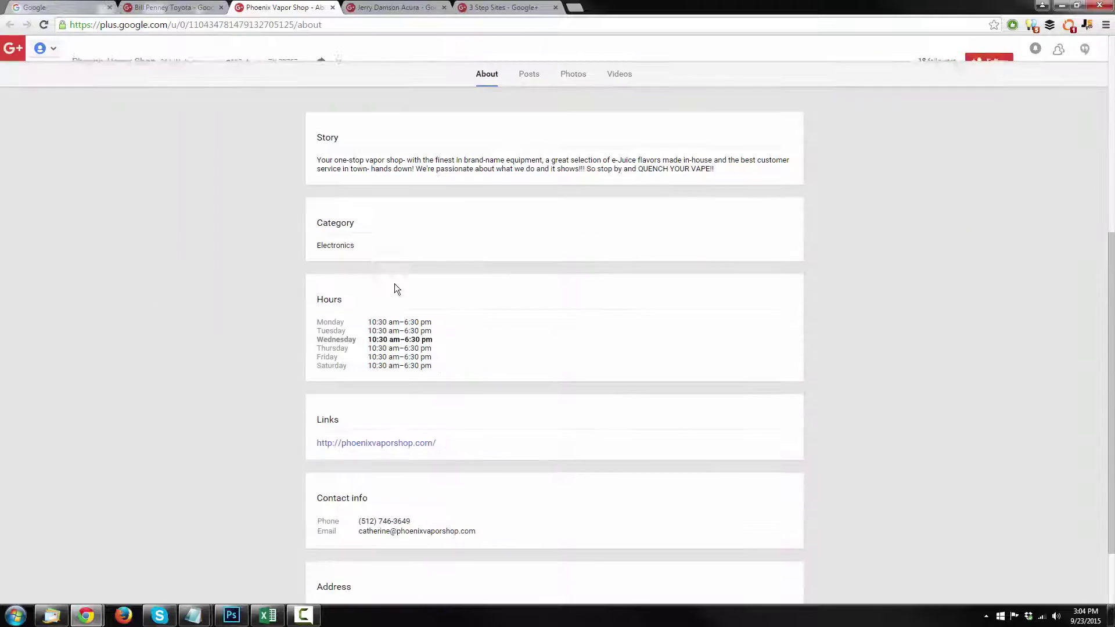
scroll(564, 296, down, 1)
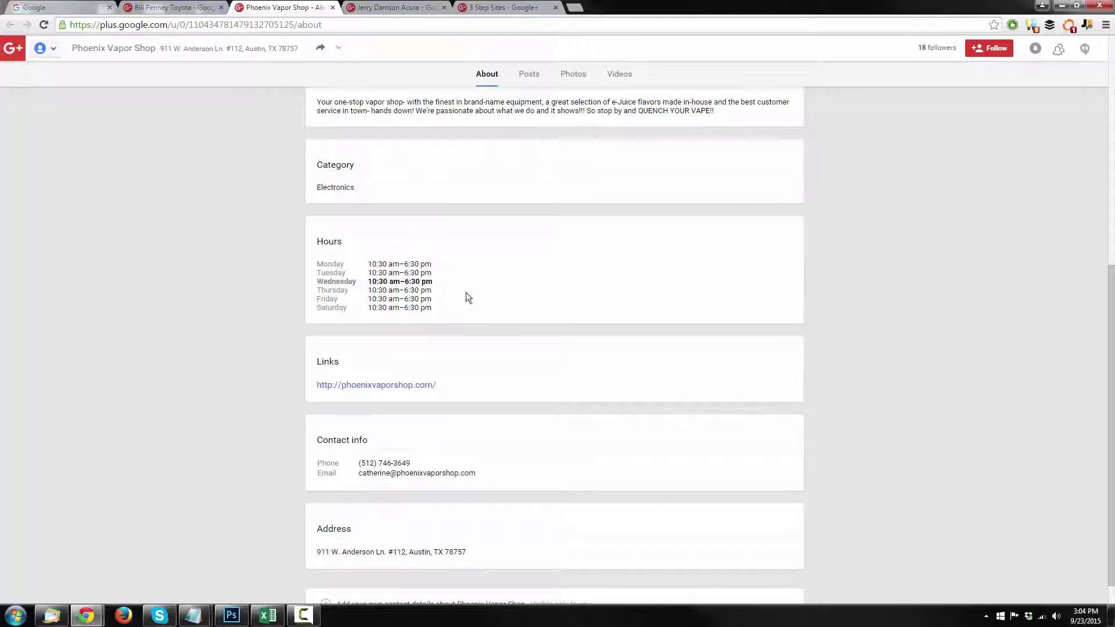
scroll(244, 291, down, 1)
scroll(203, 293, up, 4)
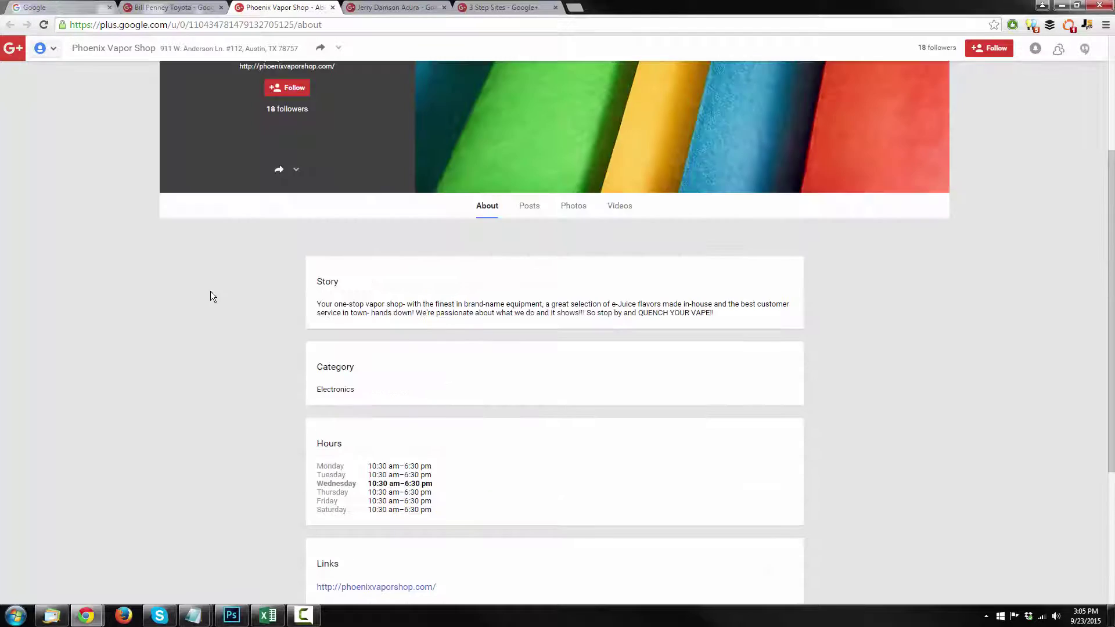
scroll(503, 388, down, 2)
scroll(284, 380, up, 2)
scroll(284, 379, up, 4)
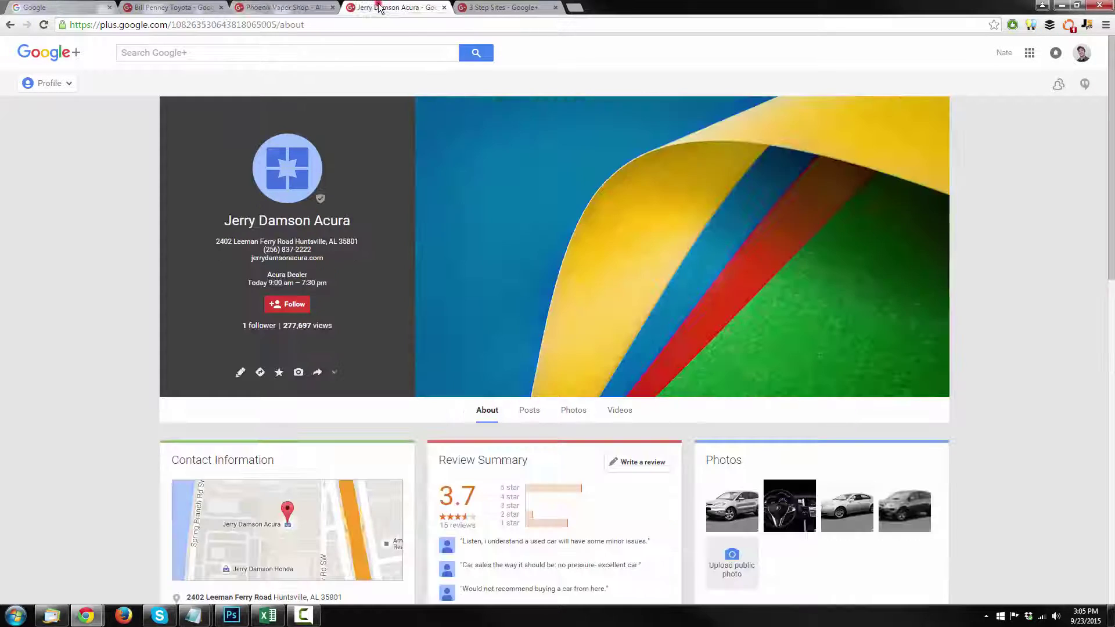
Scroll through the Acura dealership's Google+ About page to review its profile details and reviews.
click(381, 8)
mouse_move(320, 201)
scroll(485, 169, down, 3)
scroll(486, 169, up, 3)
mouse_move(295, 326)
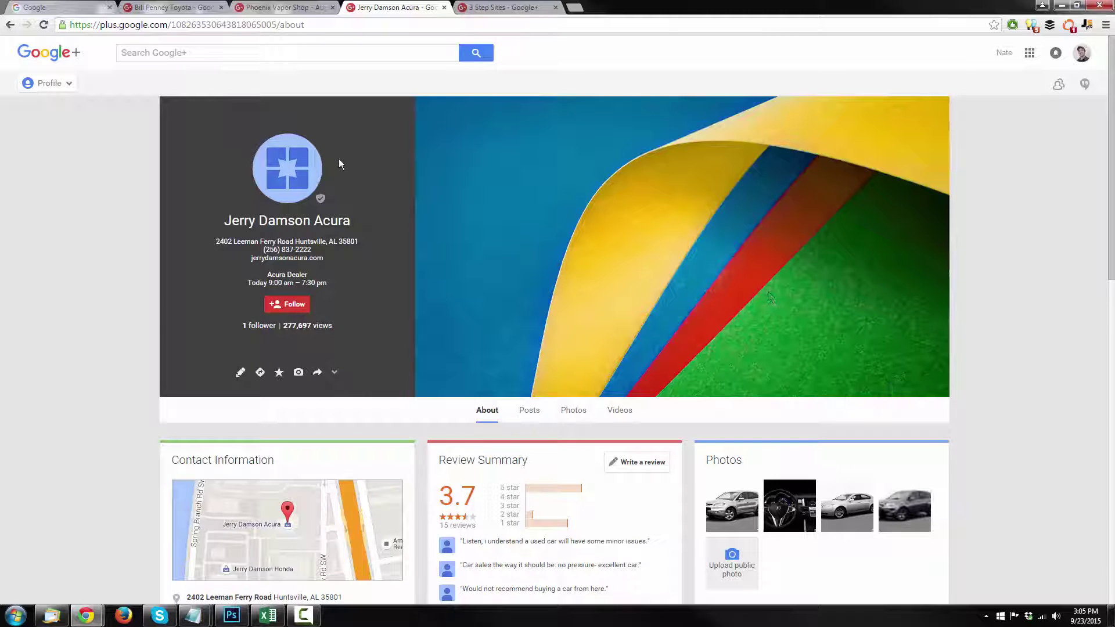
scroll(562, 140, down, 2)
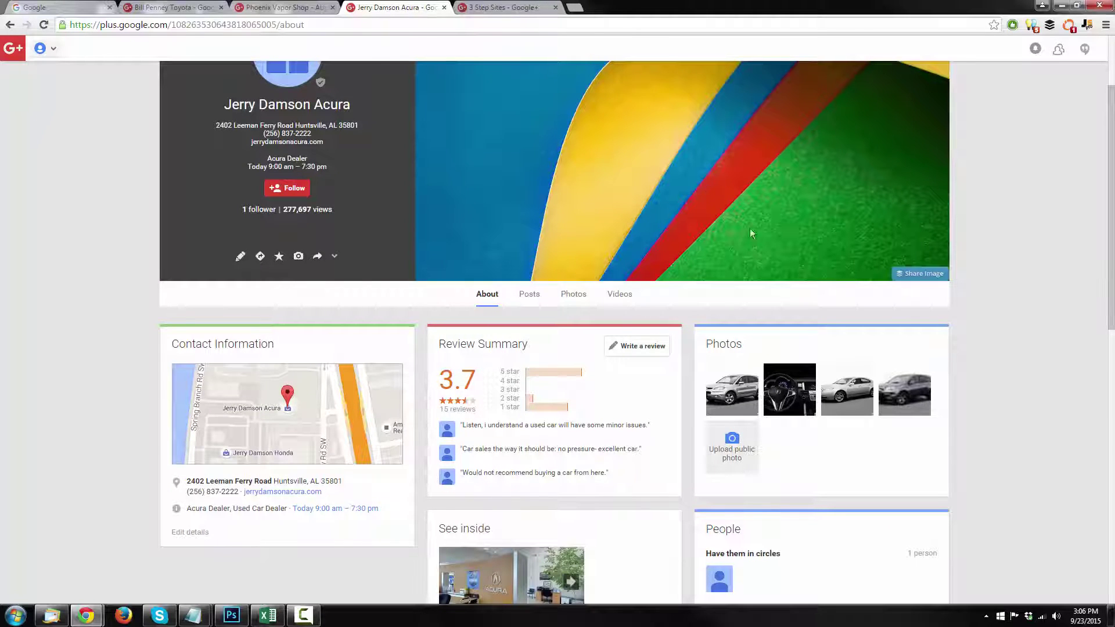
scroll(747, 256, up, 2)
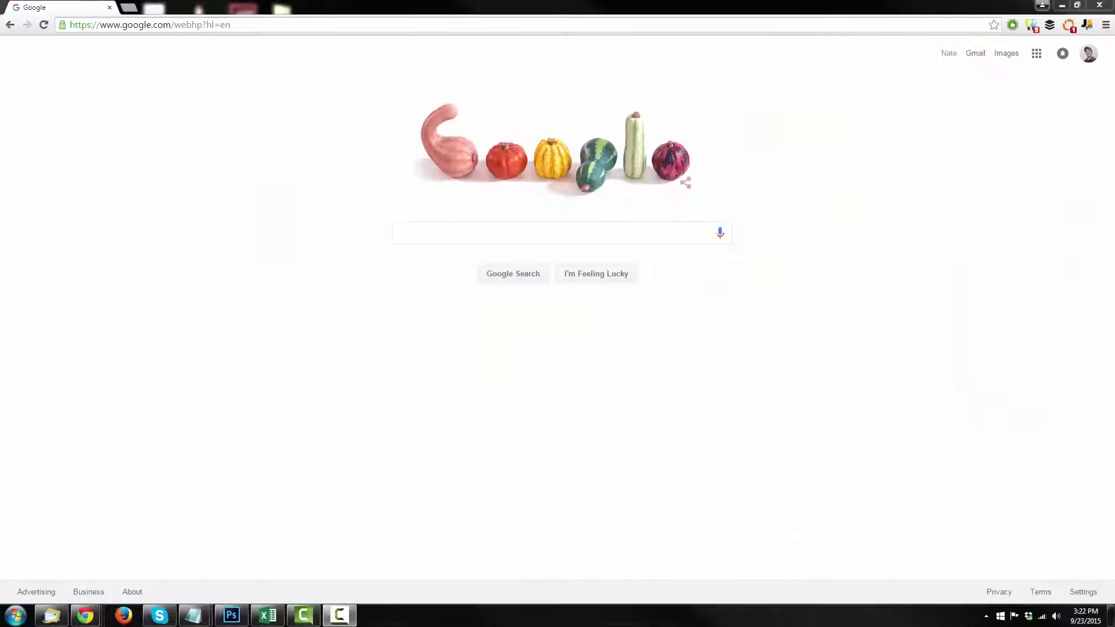
Search Google for 'verify my business' using the autocomplete suggestion.
click(642, 234)
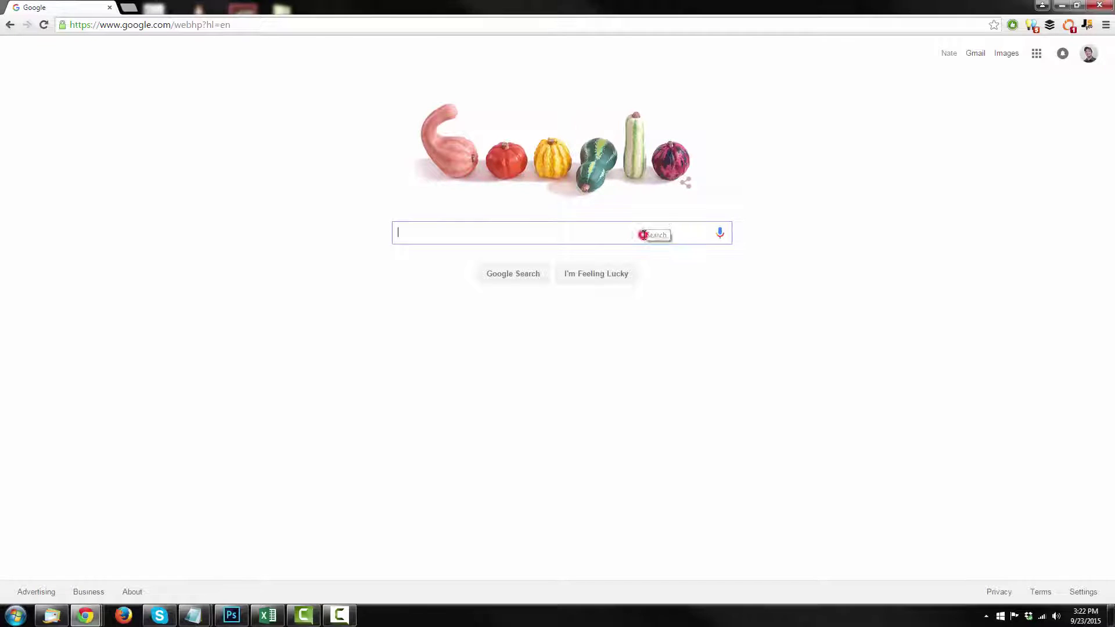
text(v)
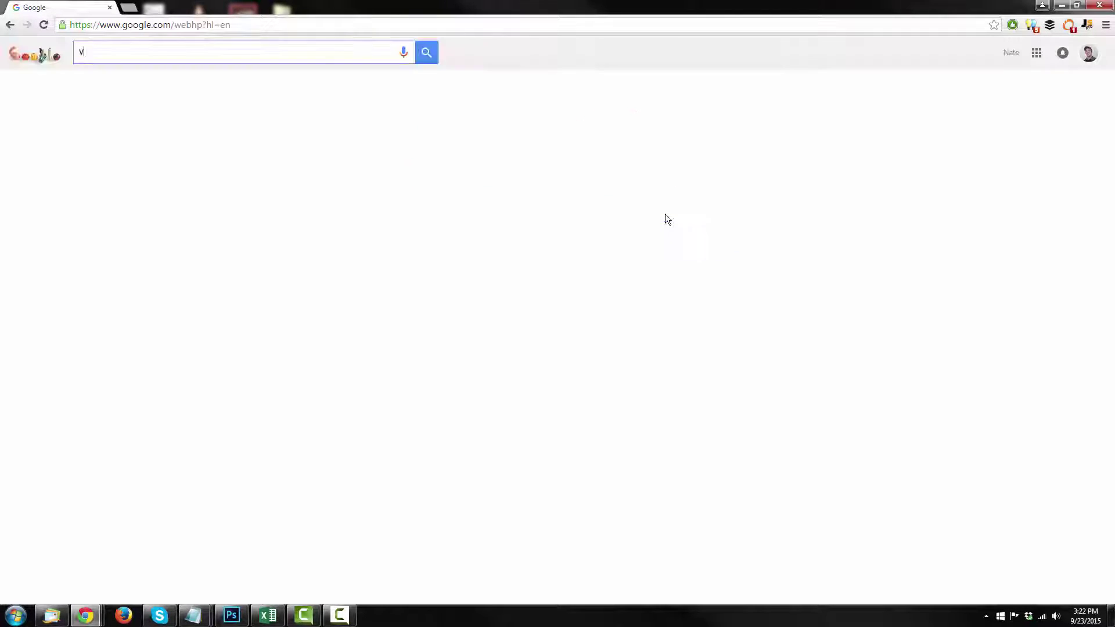
text(erif)
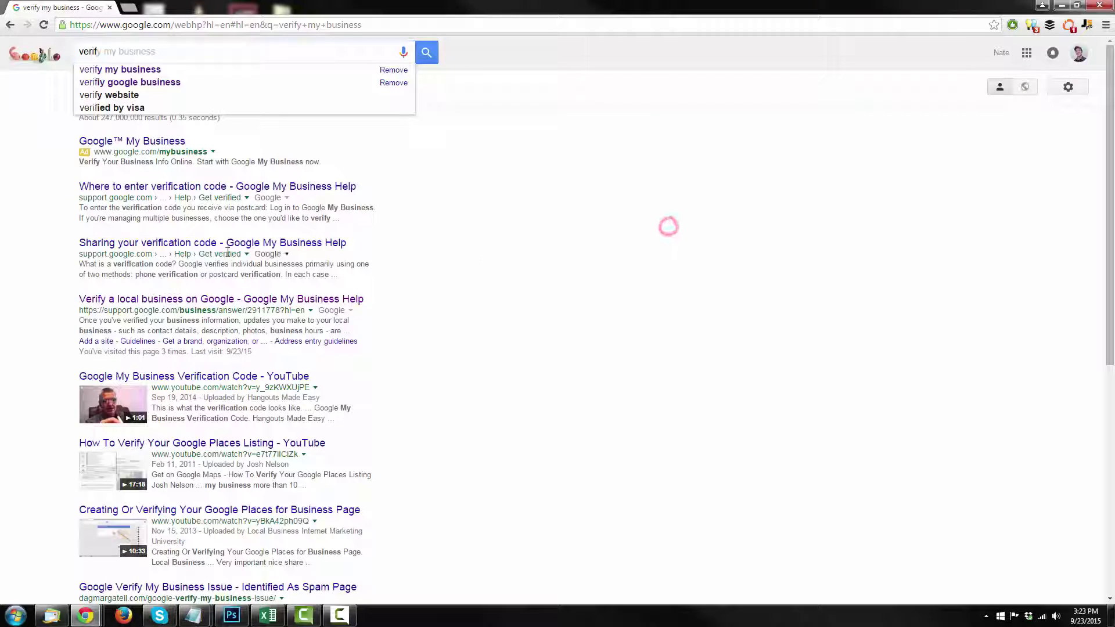
click(162, 82)
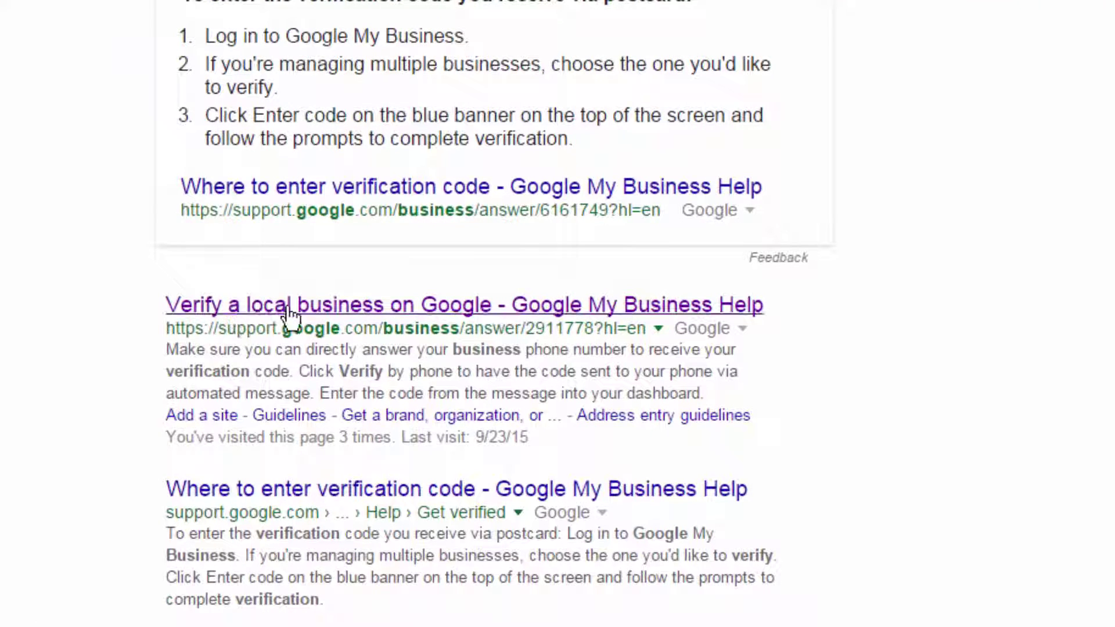
Open the 'Verify a local business on Google' help article and scroll through it.
click(456, 317)
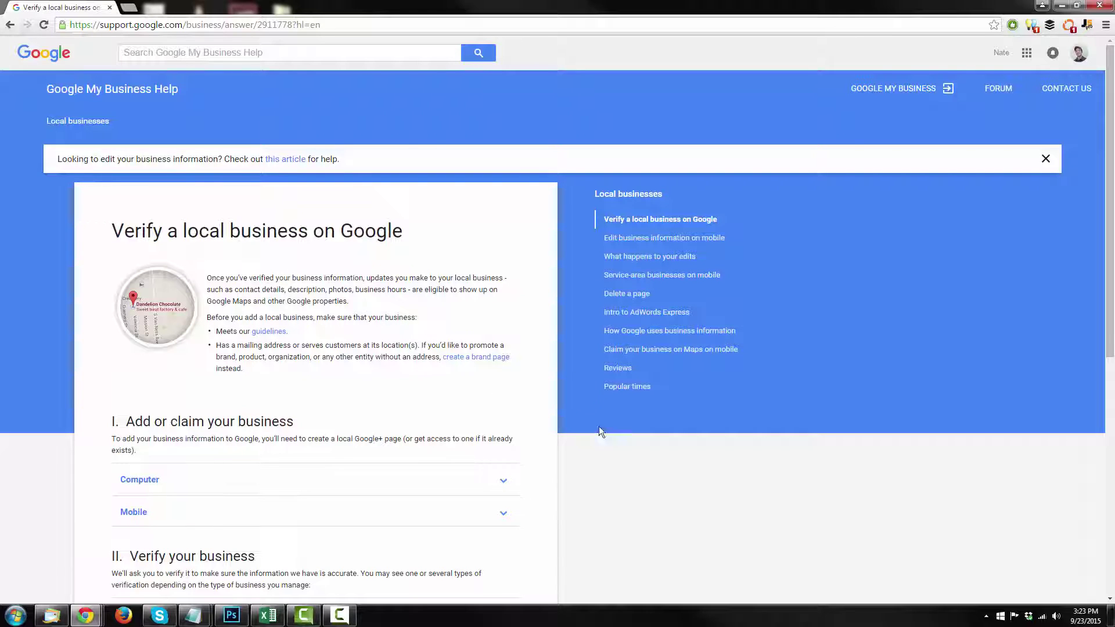
scroll(592, 452, down, 4)
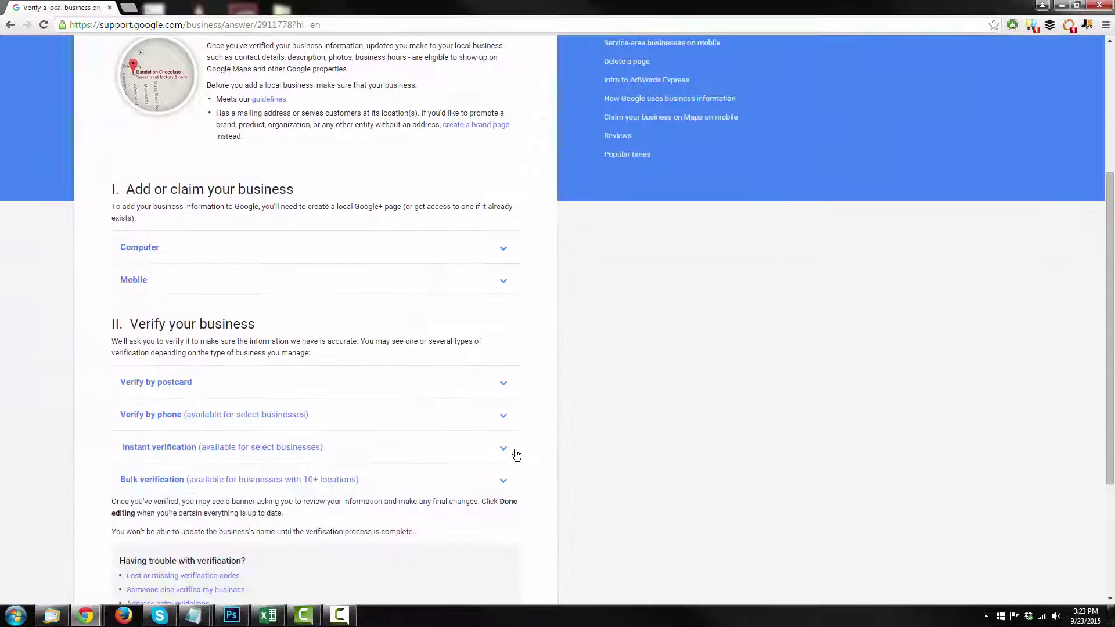
scroll(518, 454, up, 4)
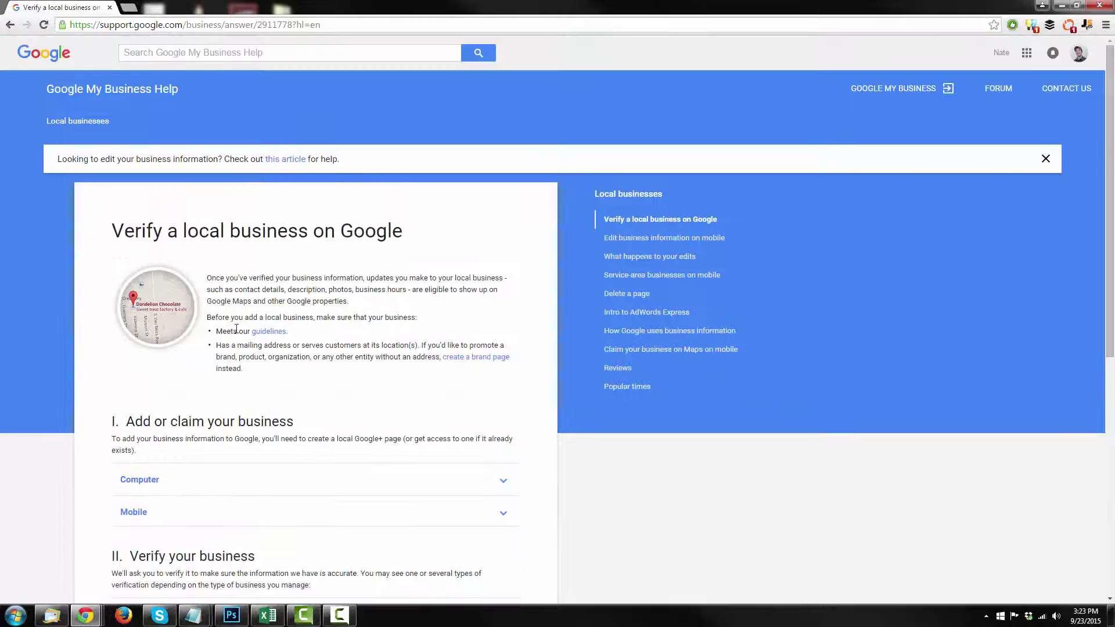
scroll(238, 323, down, 6)
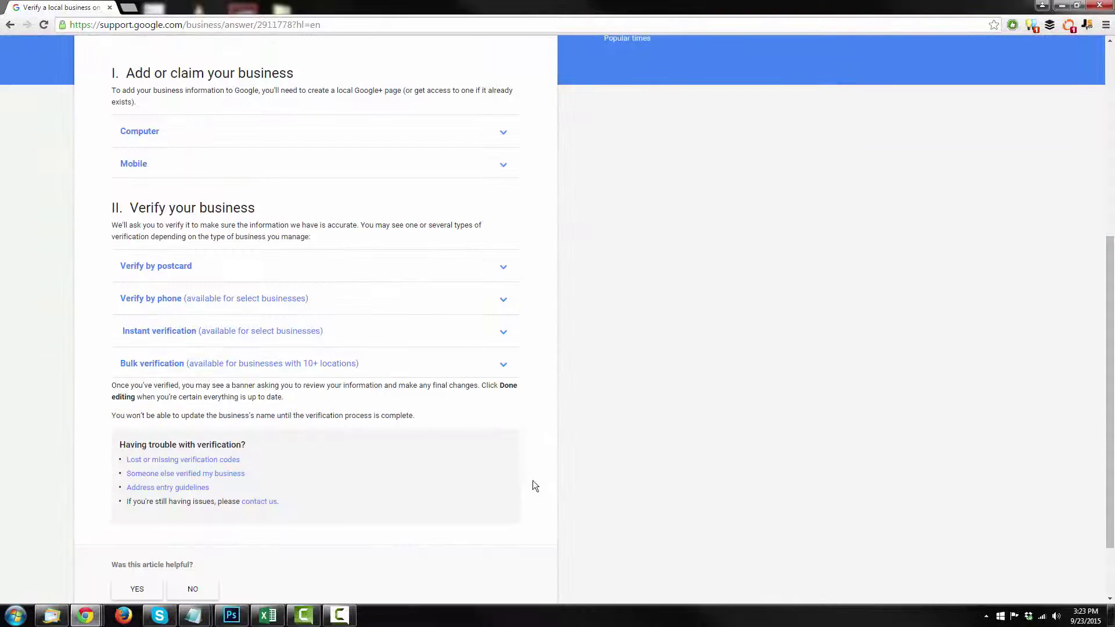
scroll(538, 468, up, 5)
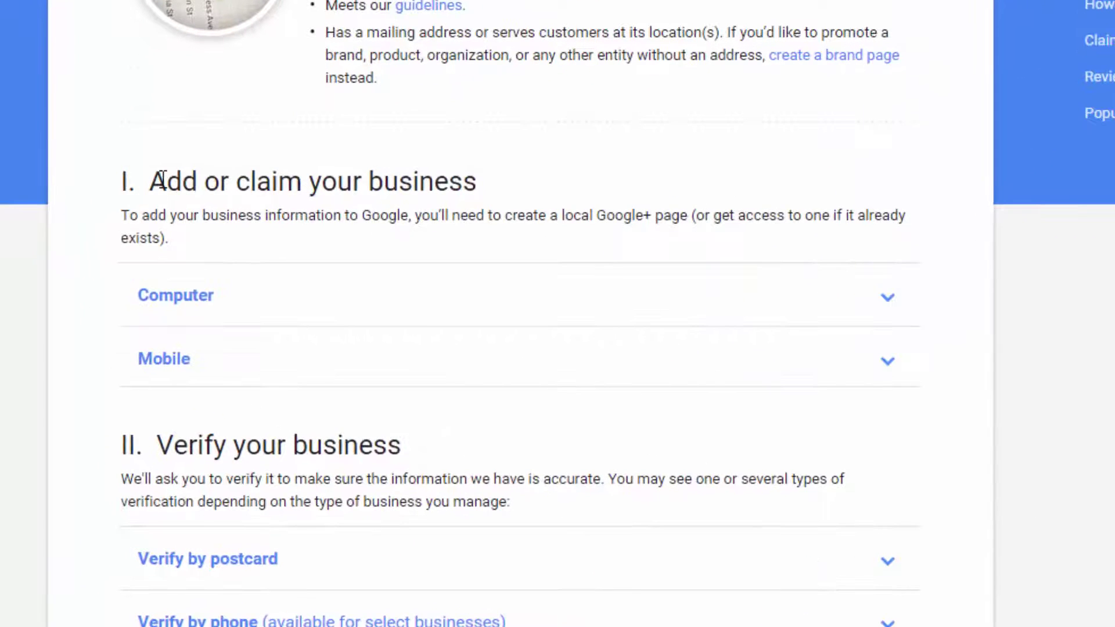
Highlight the 'claim your business' words in the Add or claim heading, then clear the highlight.
drag(162, 179, 505, 171)
click(509, 174)
click(148, 181)
drag(173, 181, 511, 185)
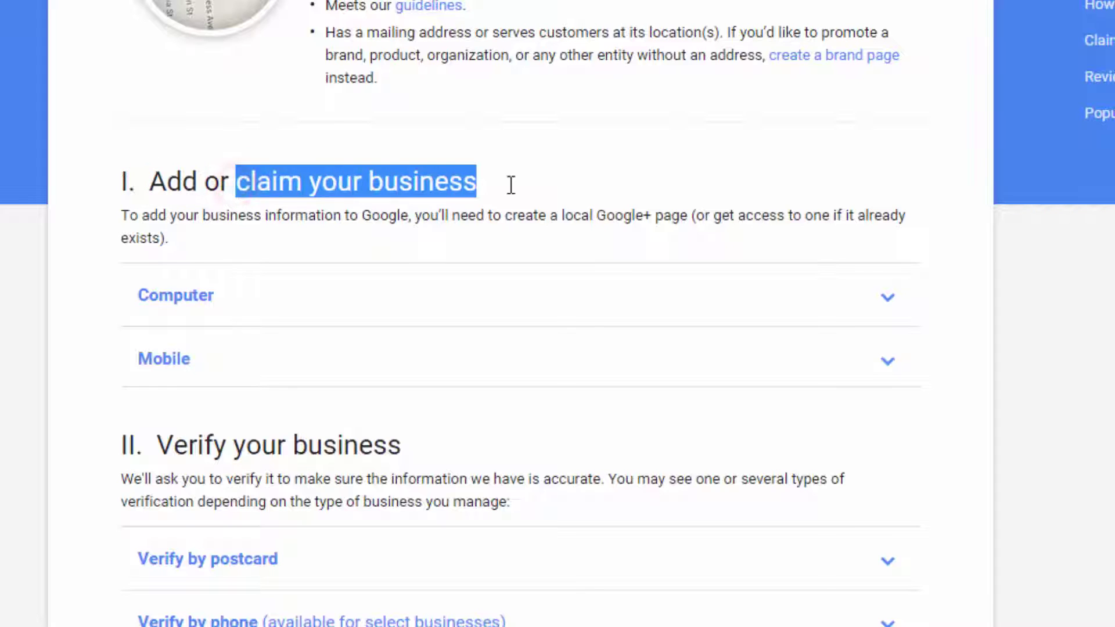
click(611, 143)
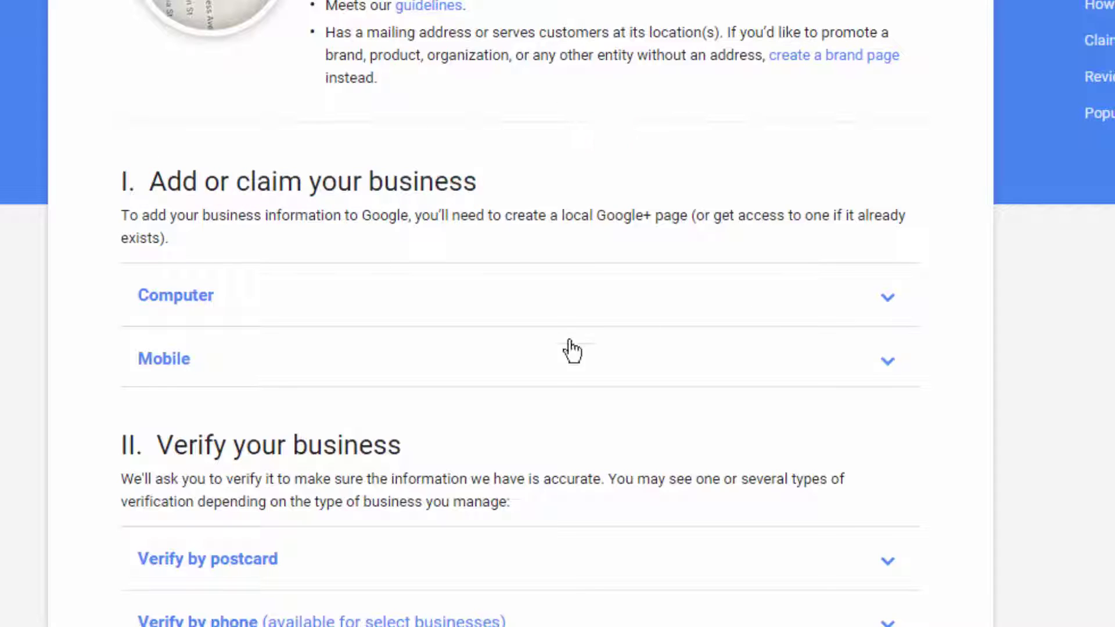
Expand the Computer instructions for adding a business, briefly opening and closing the Mobile section.
click(838, 296)
scroll(522, 278, down, 2)
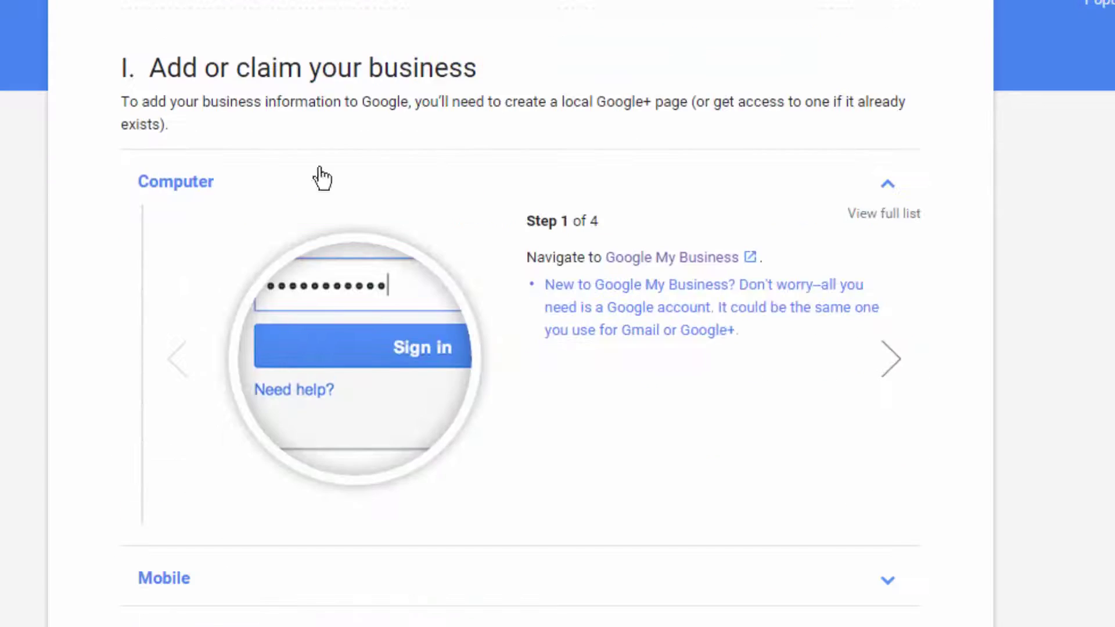
scroll(337, 214, down, 6)
click(413, 245)
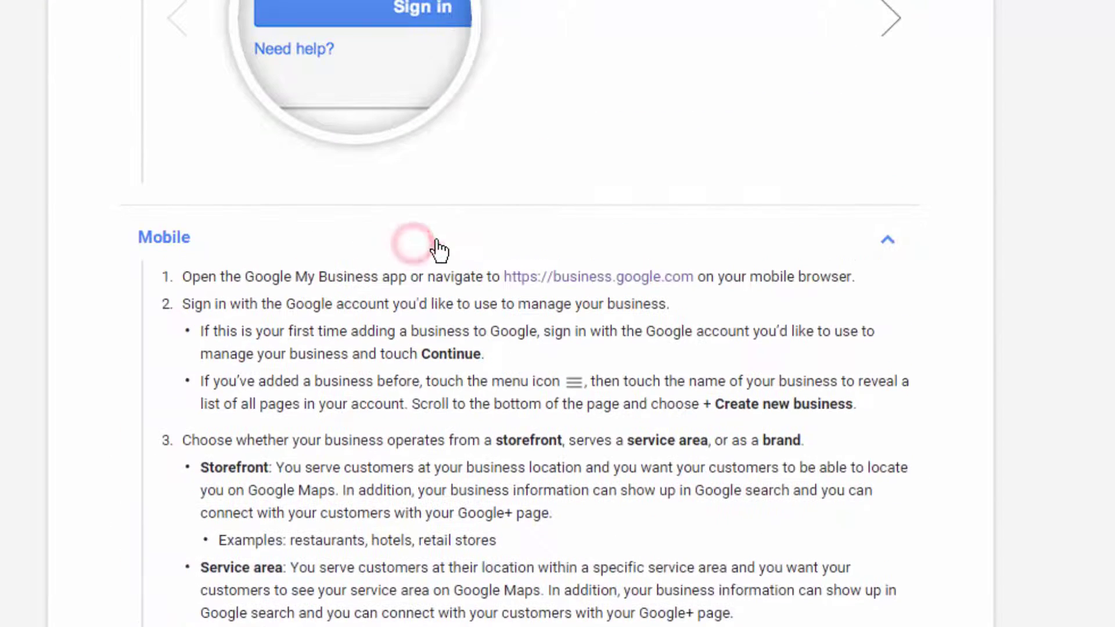
click(424, 244)
scroll(1012, 181, up, 10)
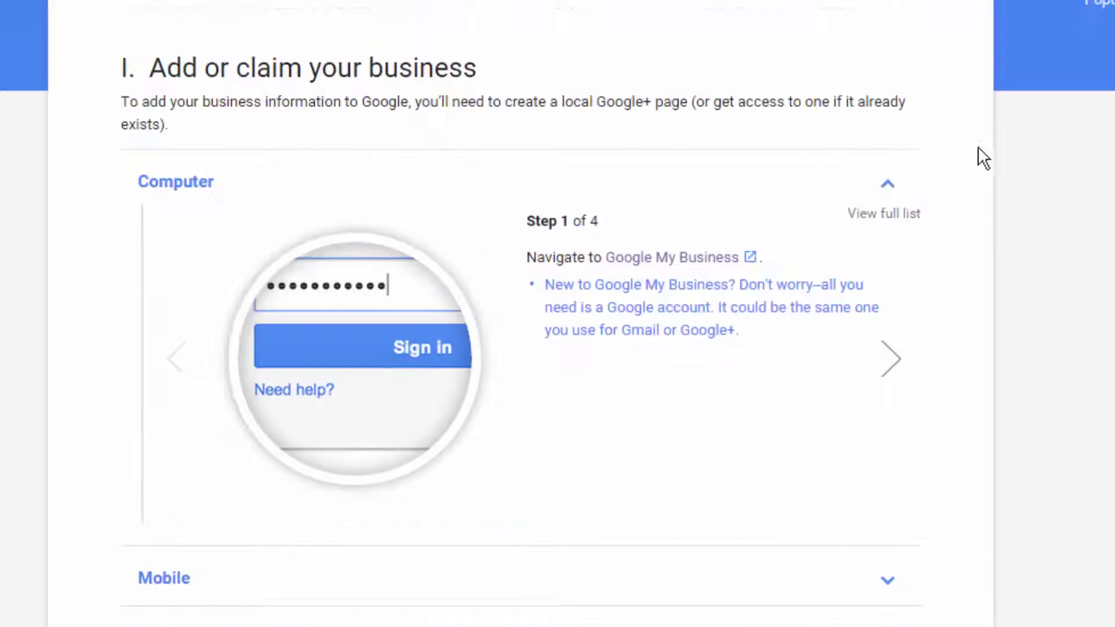
scroll(607, 256, down, 4)
Show all four Computer steps for adding or claiming a business as one full list.
click(713, 259)
scroll(324, 156, down, 2)
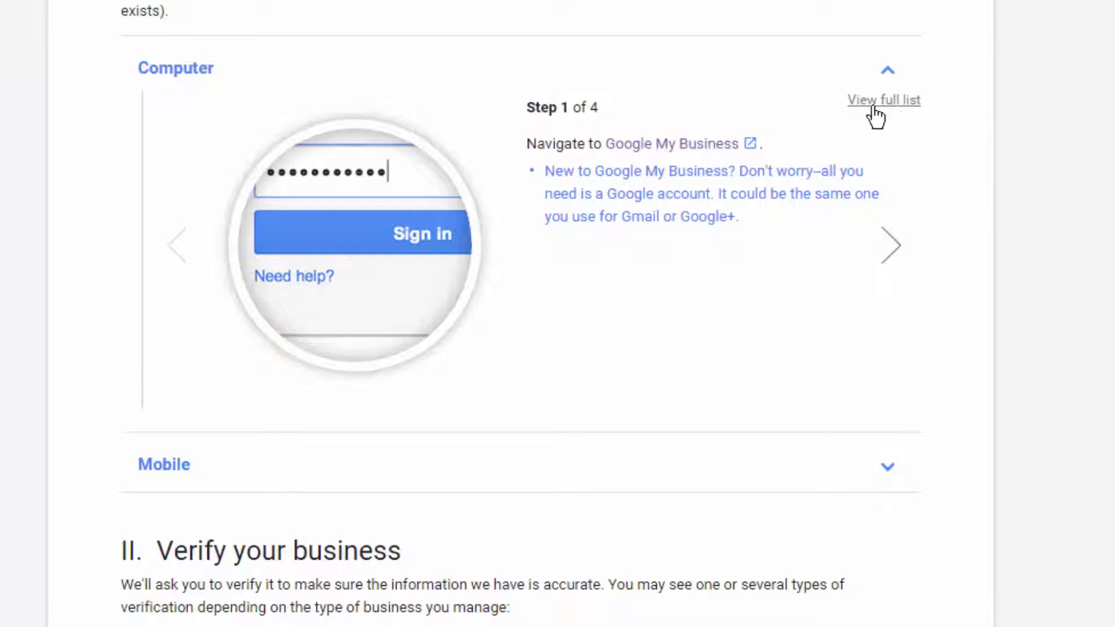
click(893, 100)
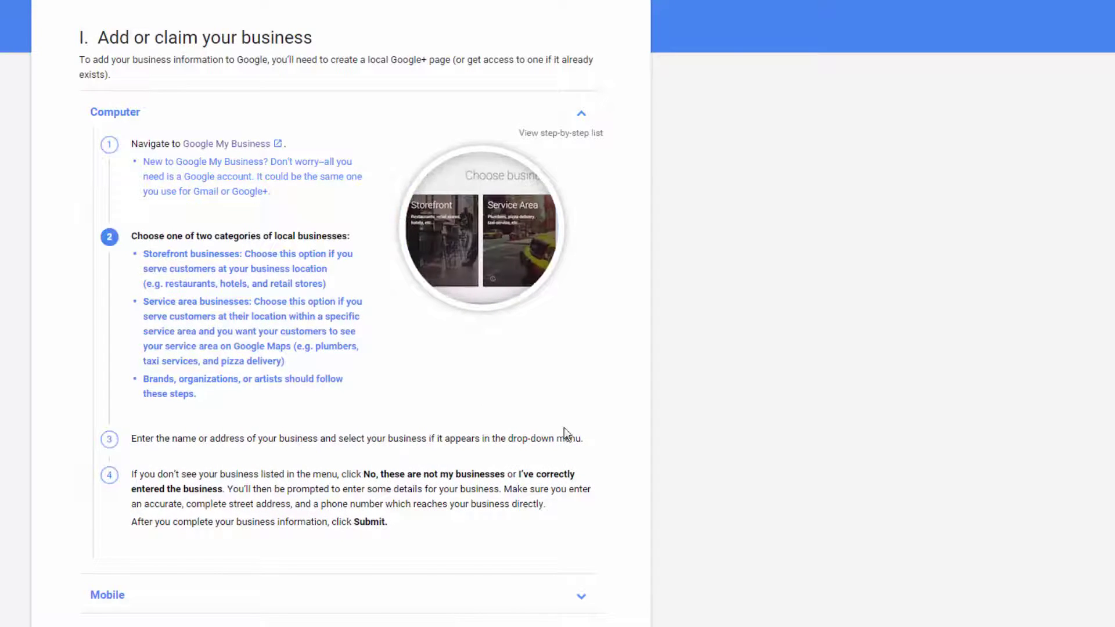
mouse_move(241, 216)
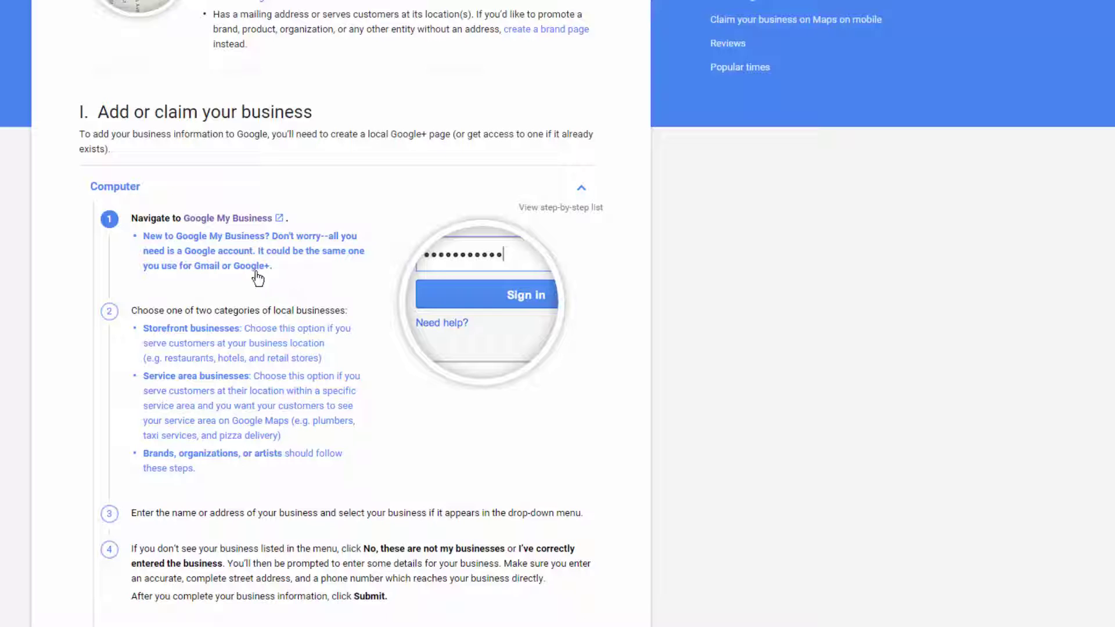
Go to Google My Business, start a new Service Area page, and search the pasted business address.
click(236, 219)
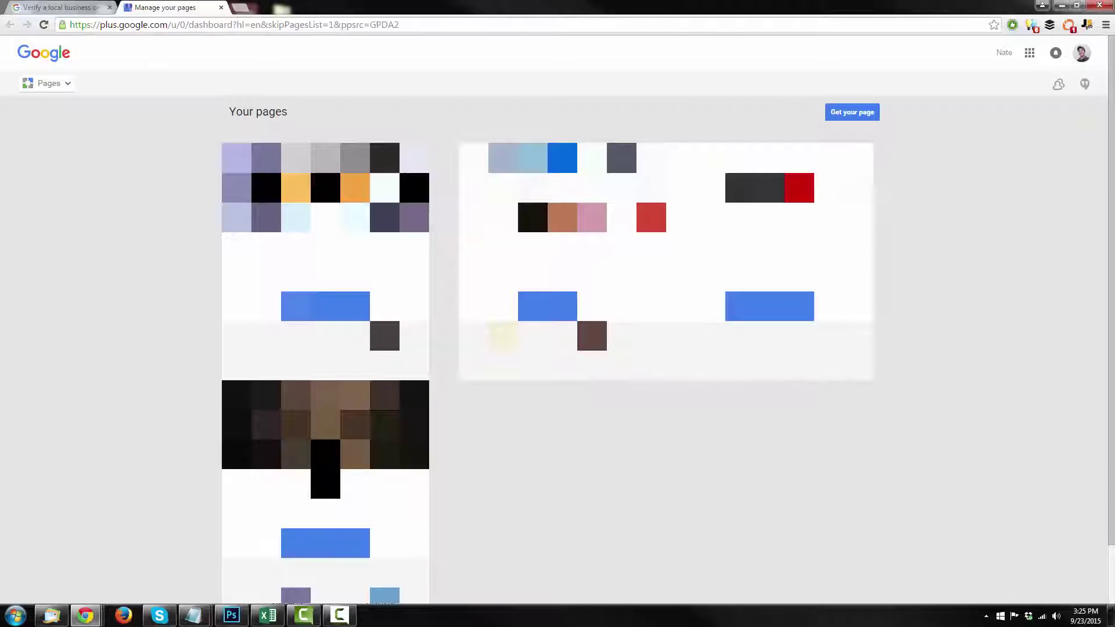
click(858, 114)
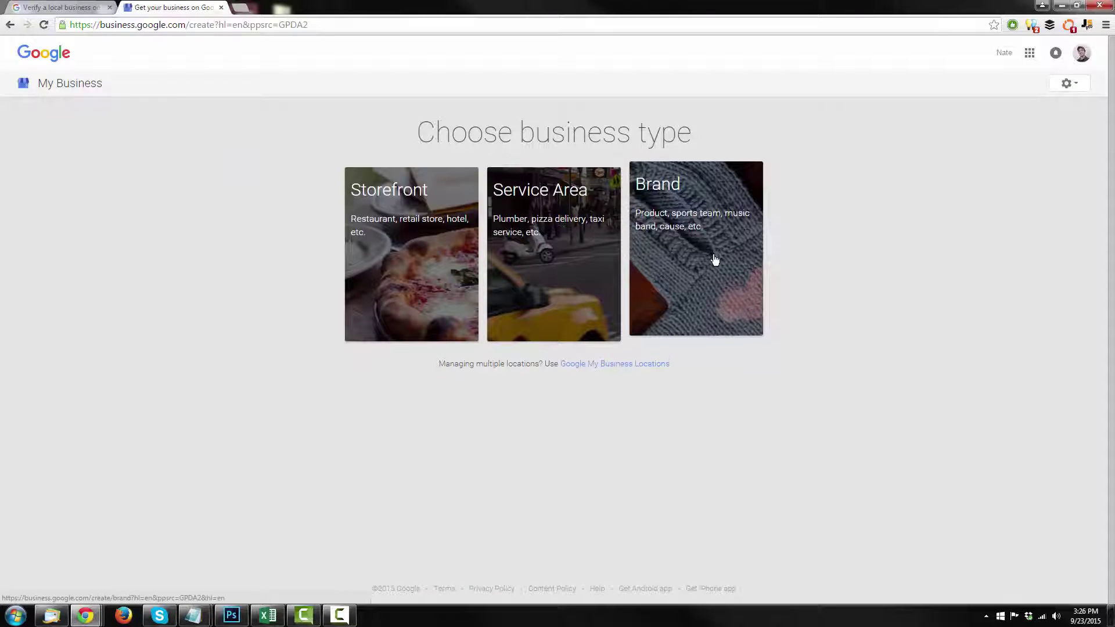
click(566, 249)
click(220, 112)
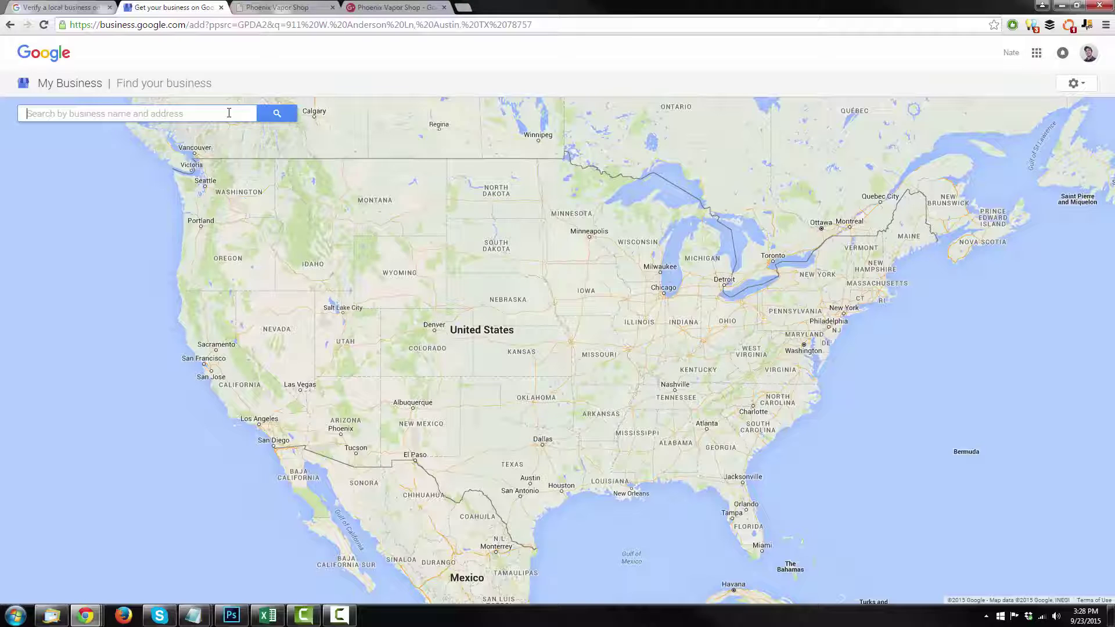
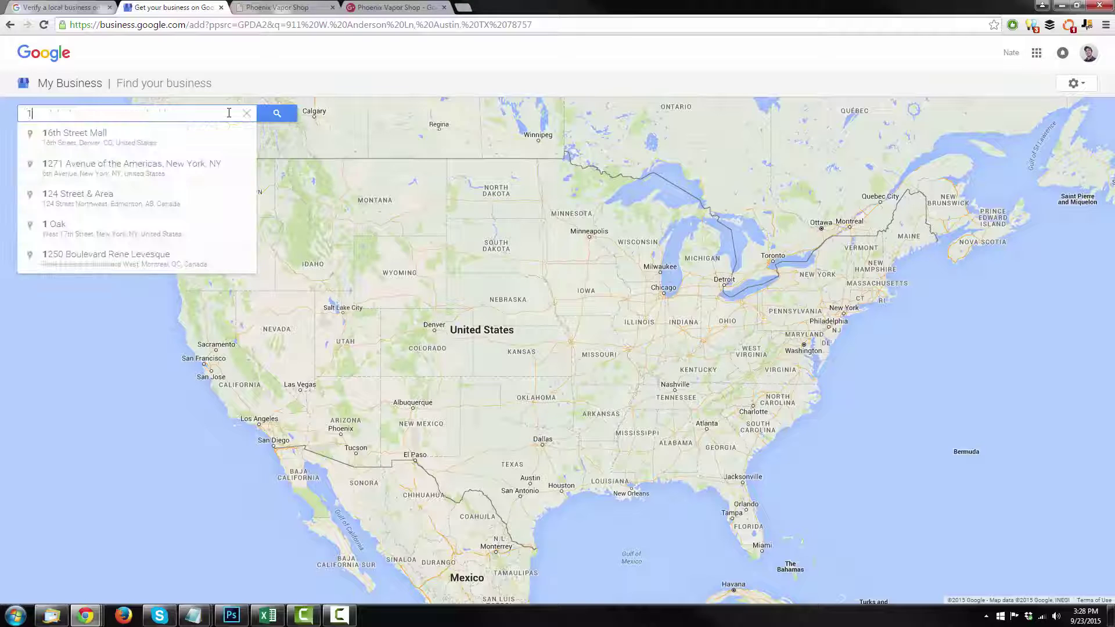
key(Return)
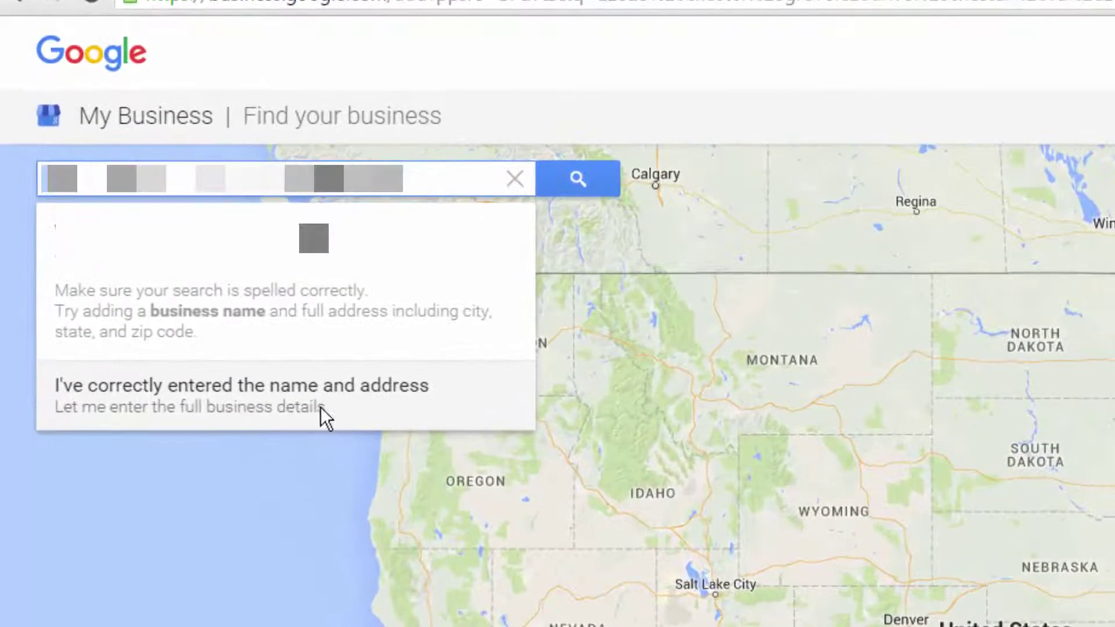
Enter the 3 Step Sites details manually, confirm authority to manage it, and submit.
click(319, 407)
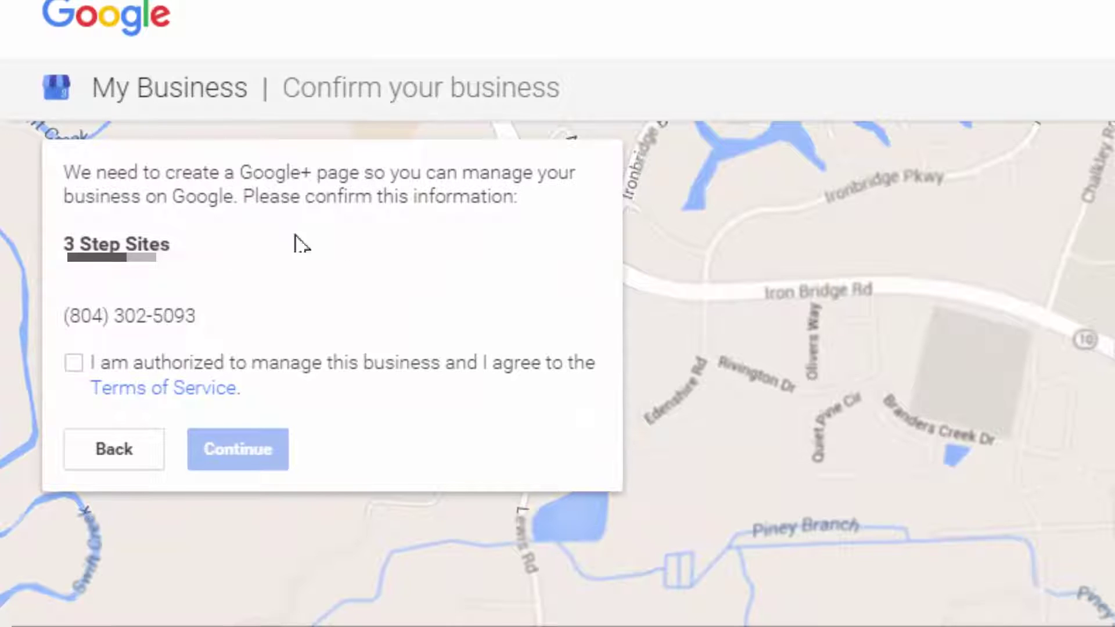
click(74, 363)
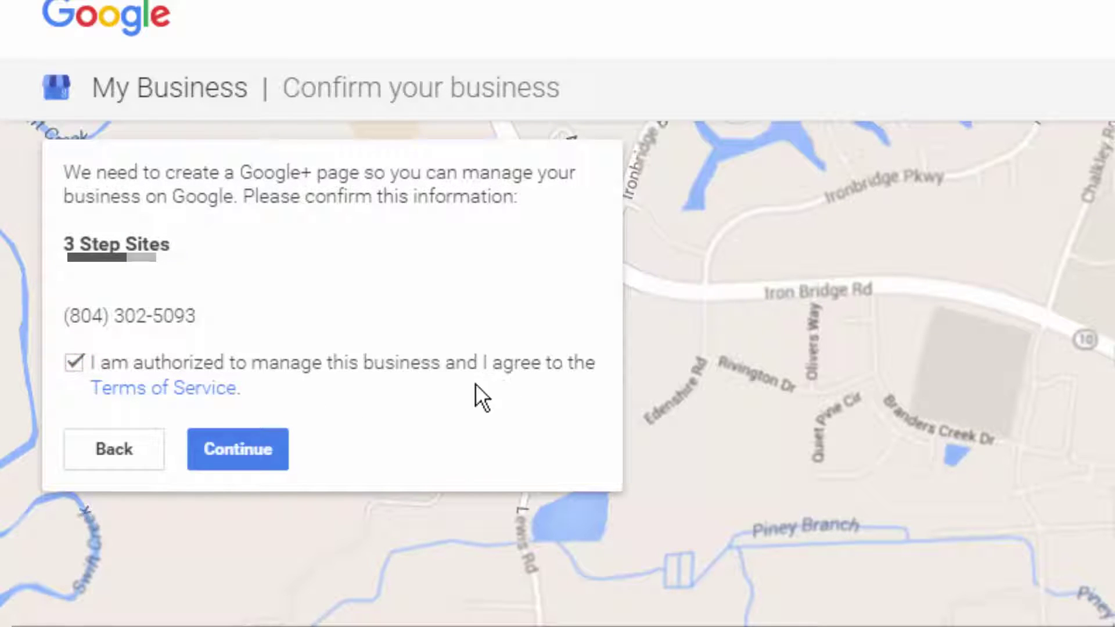
click(255, 448)
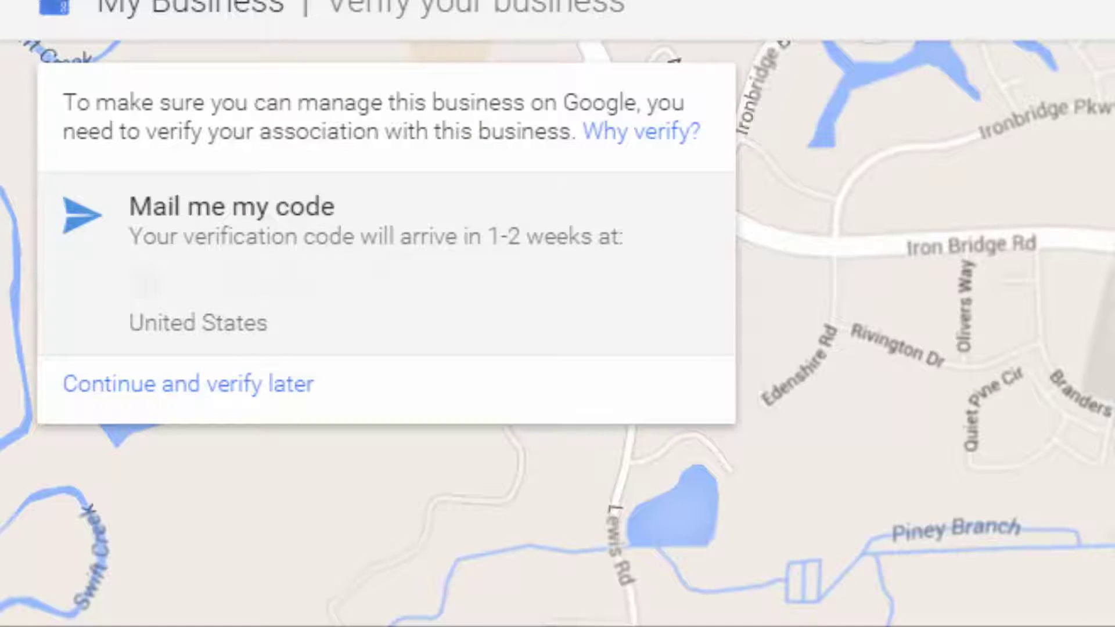
Have the verification code mailed by postcard and continue to the new dashboard.
click(405, 271)
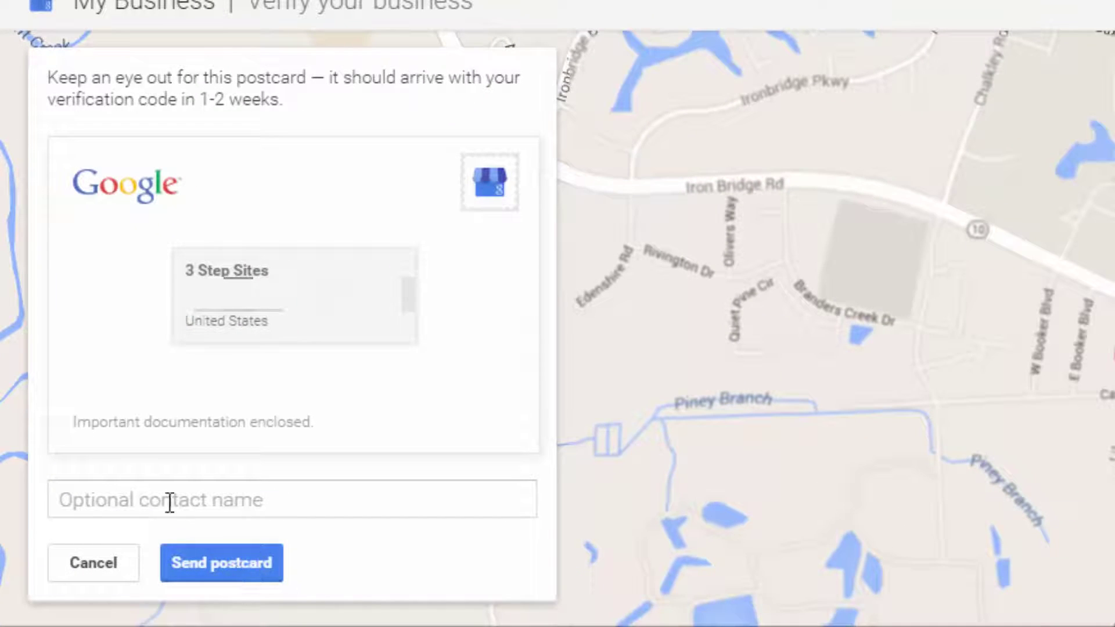
click(145, 500)
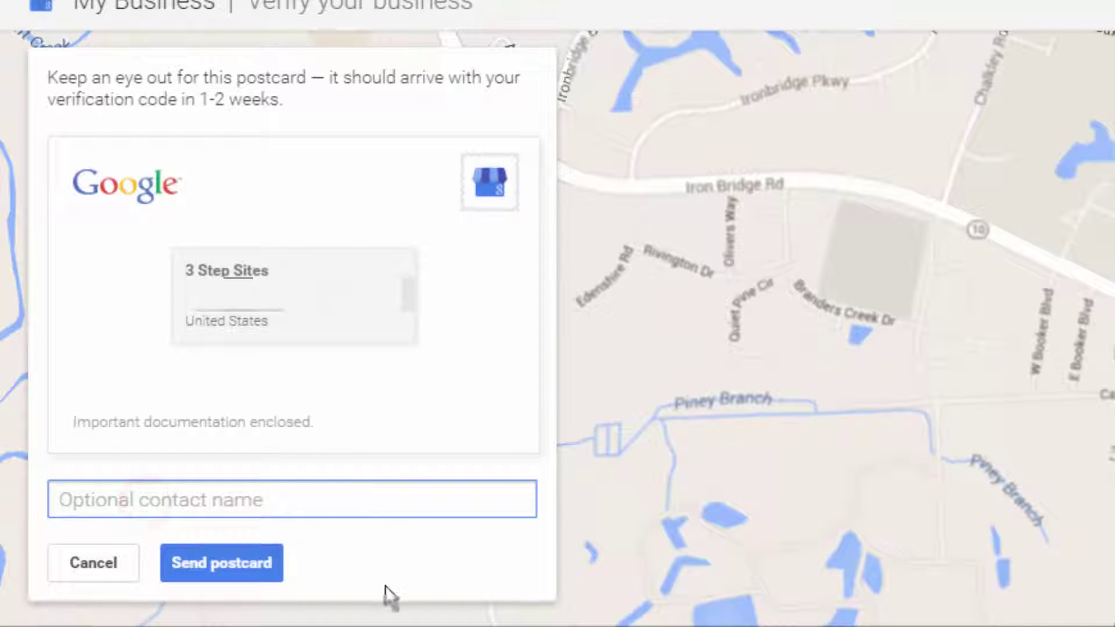
click(240, 563)
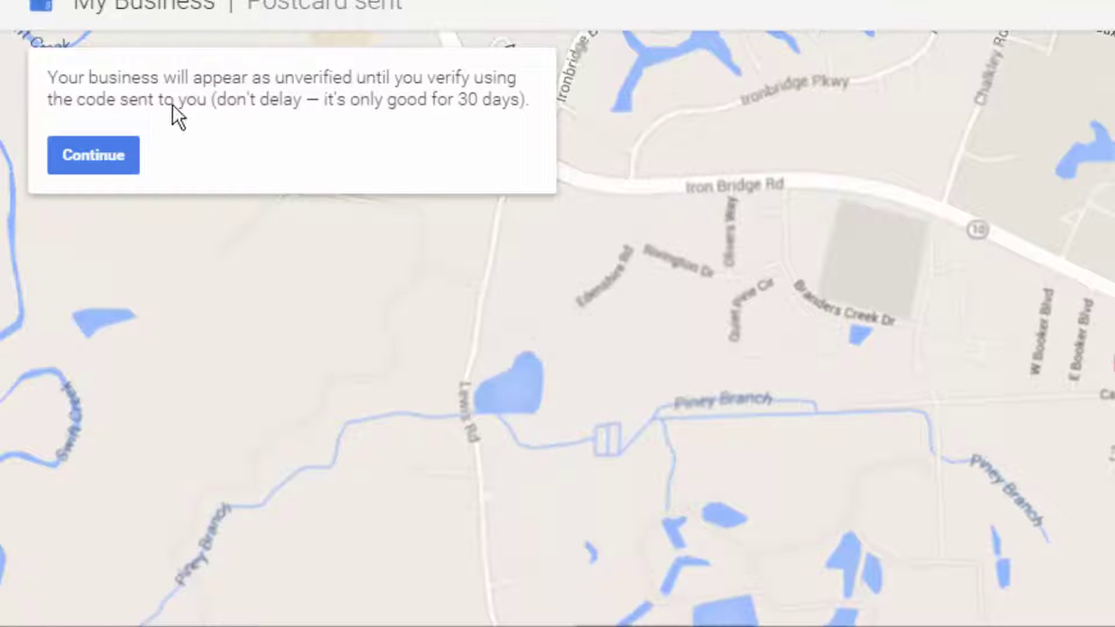
click(97, 154)
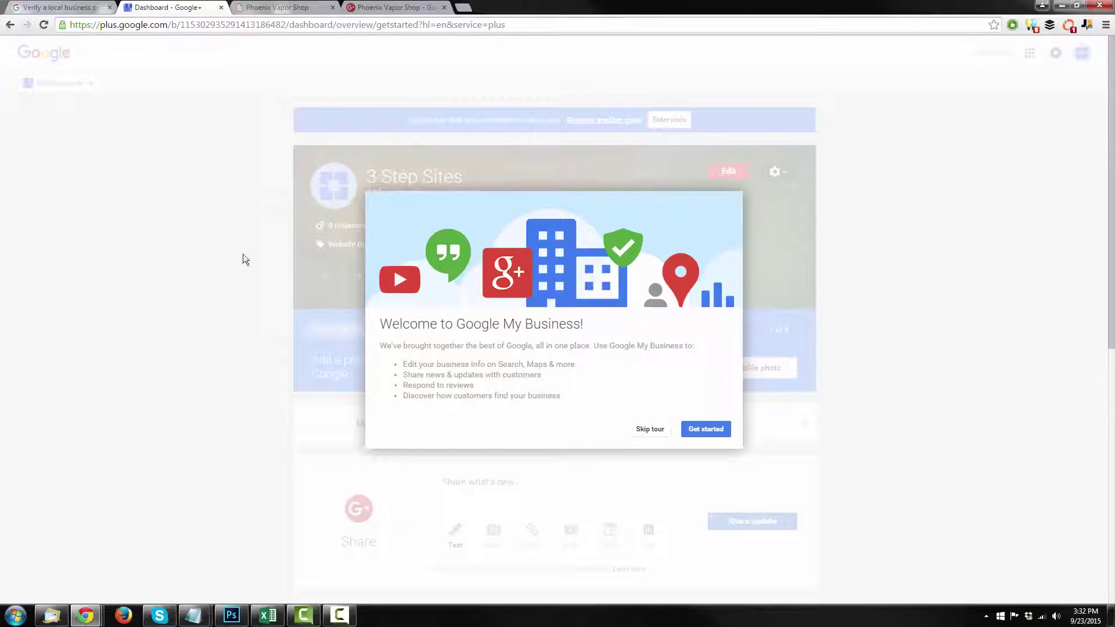
Skip the Welcome to Google My Business tour.
click(648, 429)
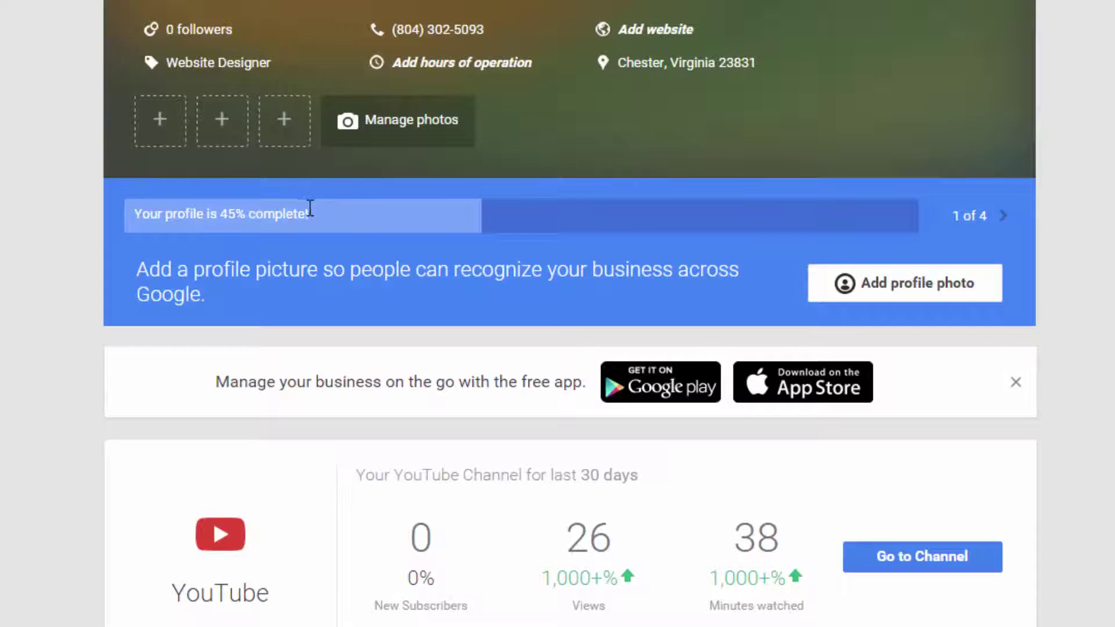
Upload Social Media.jpg, widen the crop to the full logo, and set it as the profile photo.
drag(137, 213, 316, 216)
drag(236, 213, 245, 214)
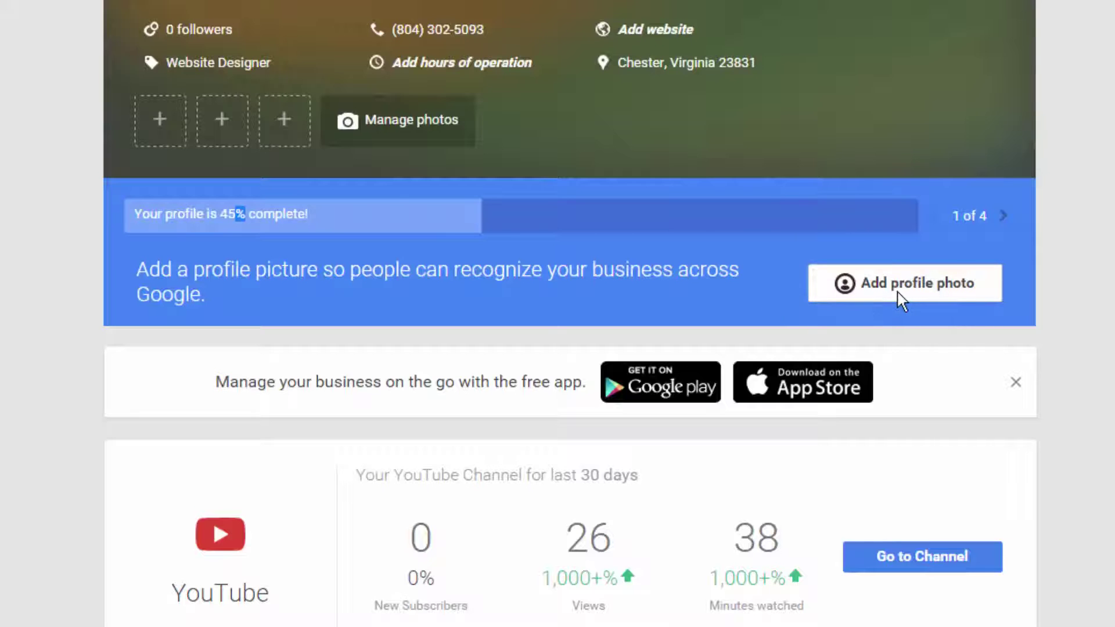
click(898, 284)
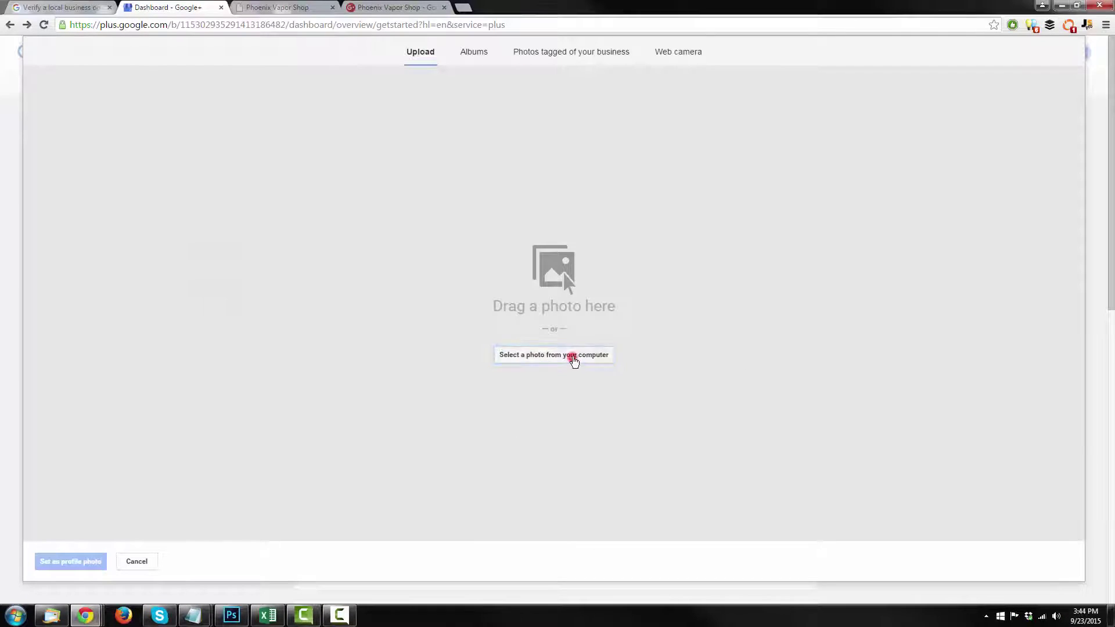
click(573, 360)
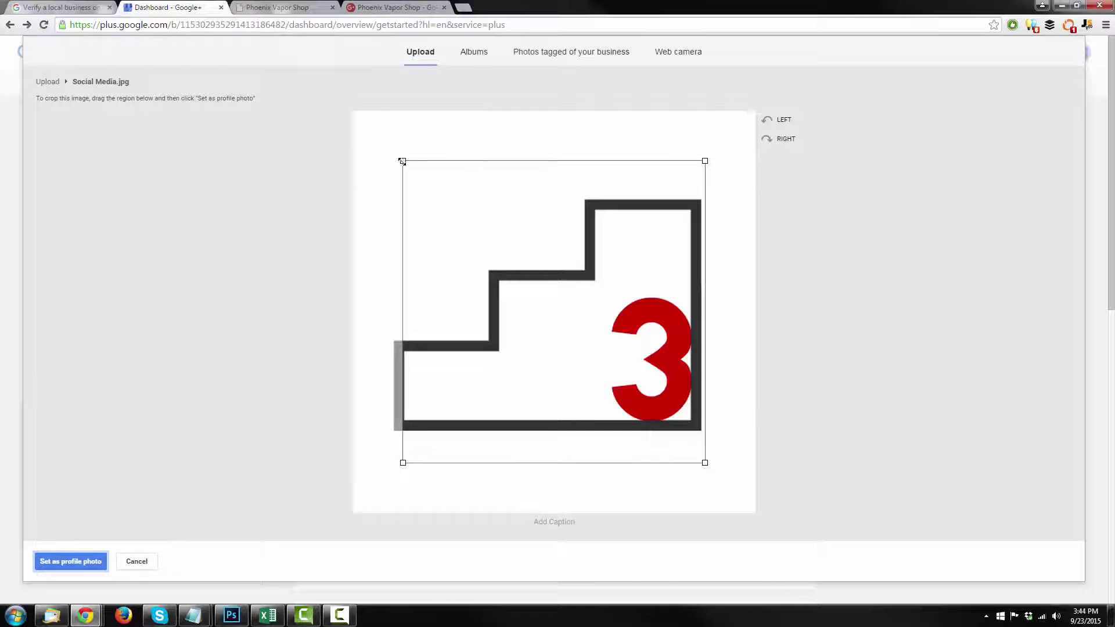
drag(402, 161, 366, 136)
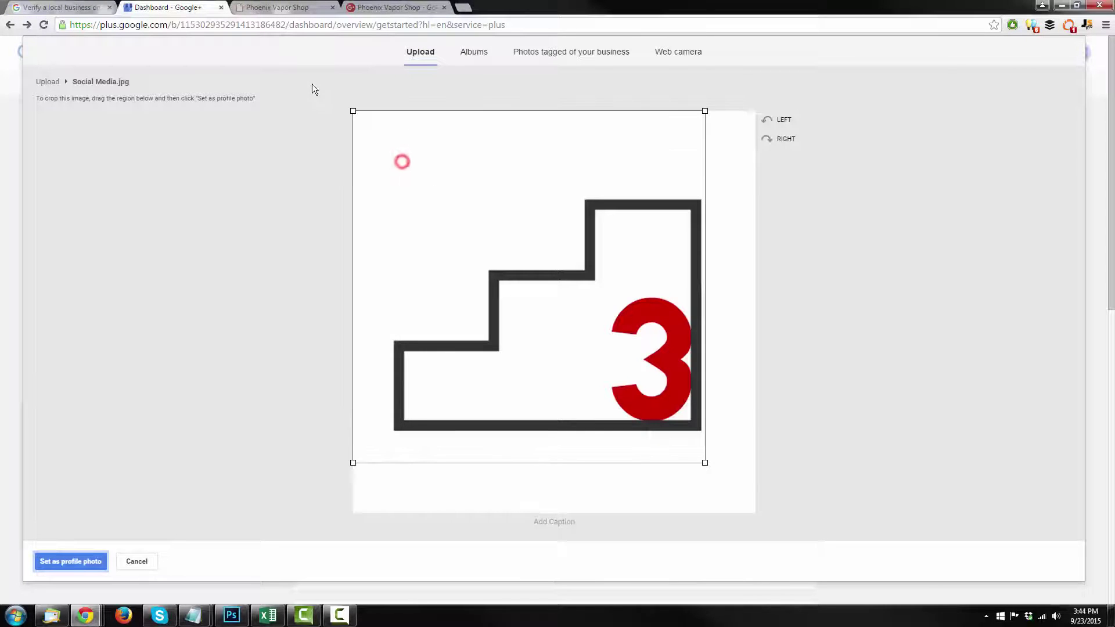
drag(705, 462, 855, 544)
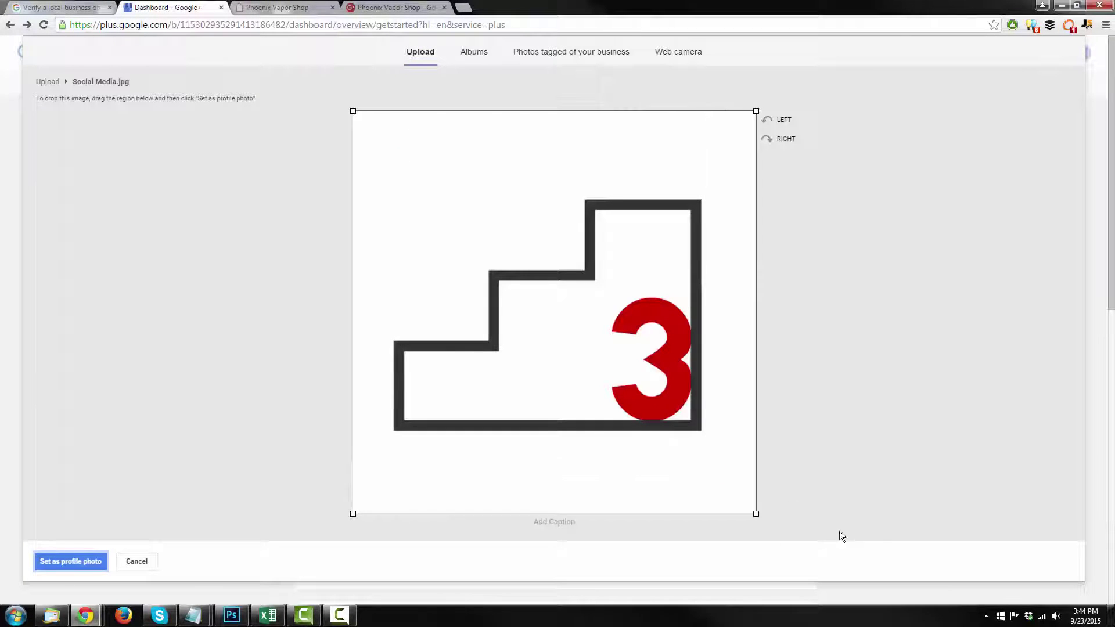
click(90, 563)
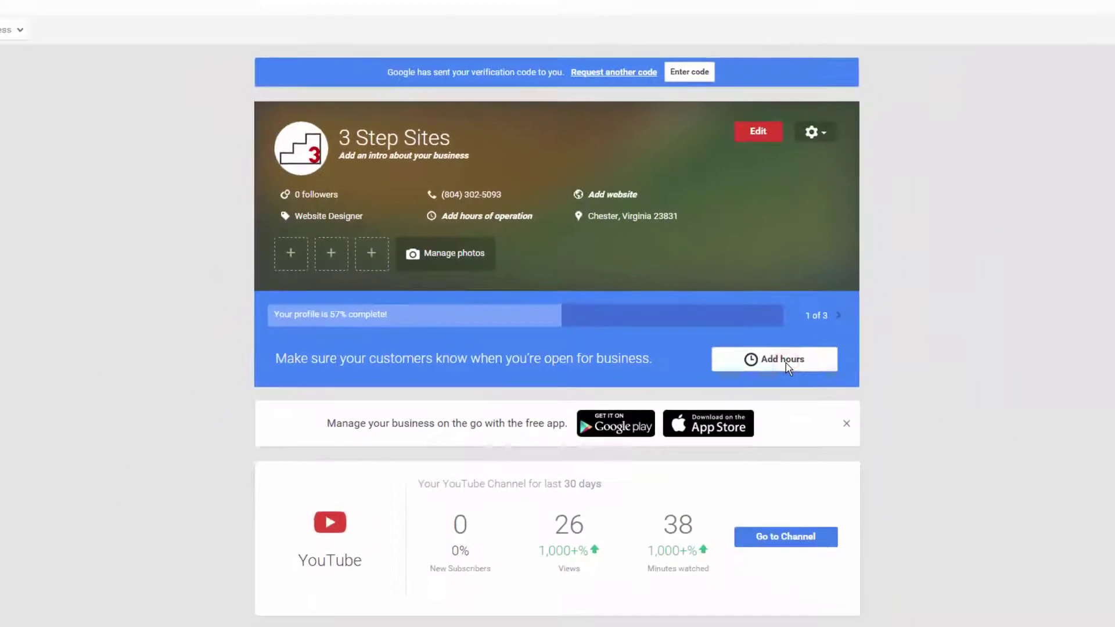
Open the hours editor and try its day and time fields, removing an extra hours row.
click(950, 325)
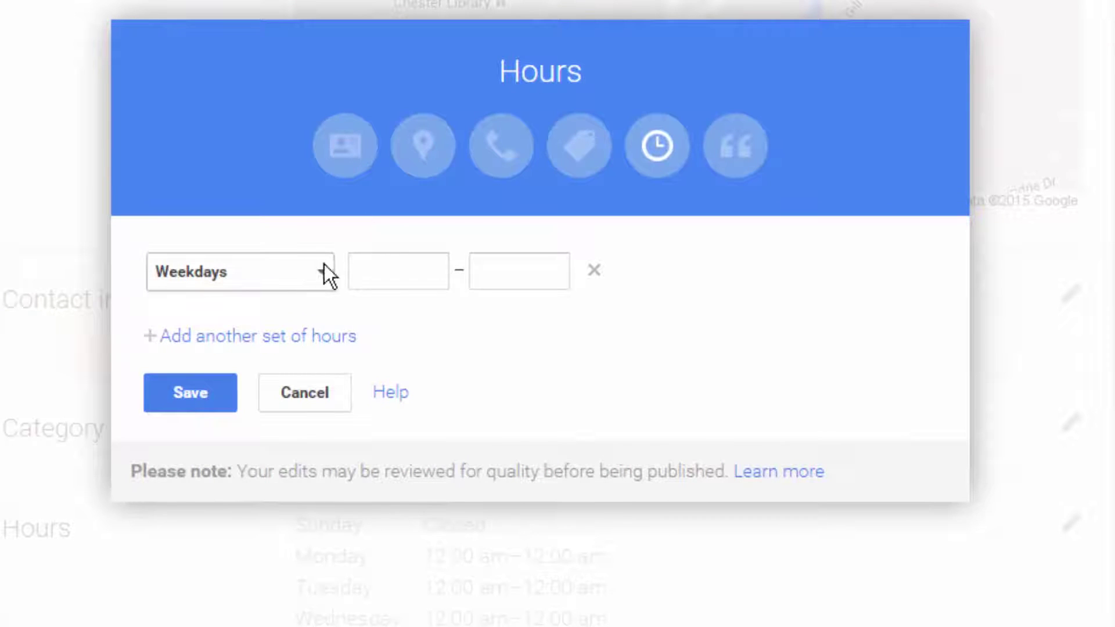
click(323, 268)
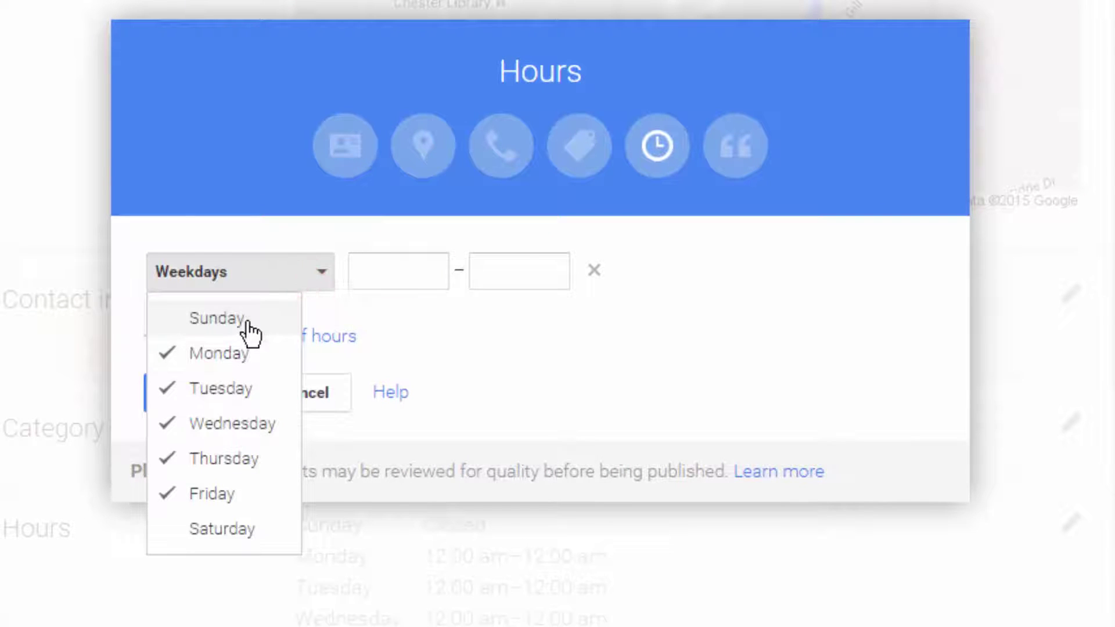
click(394, 274)
click(534, 276)
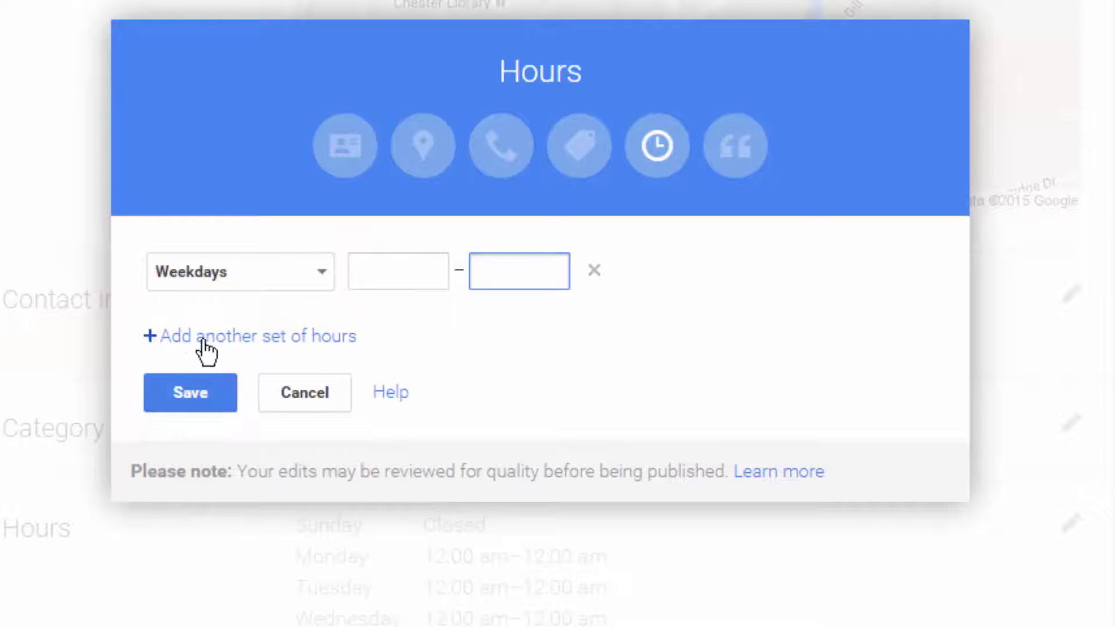
click(227, 339)
click(299, 322)
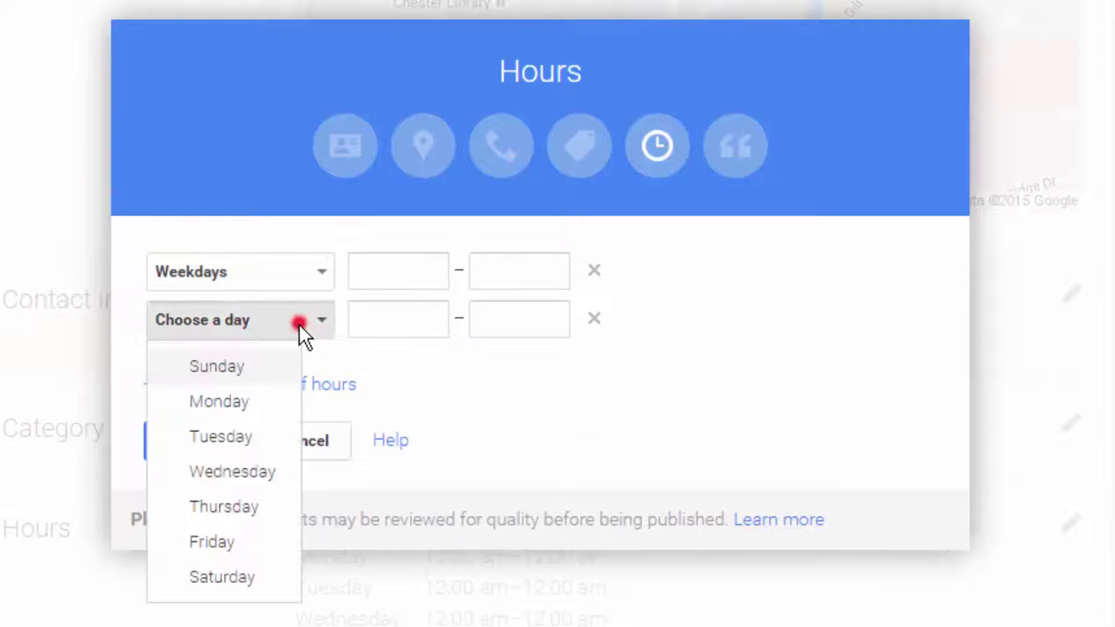
click(416, 325)
click(704, 388)
click(594, 318)
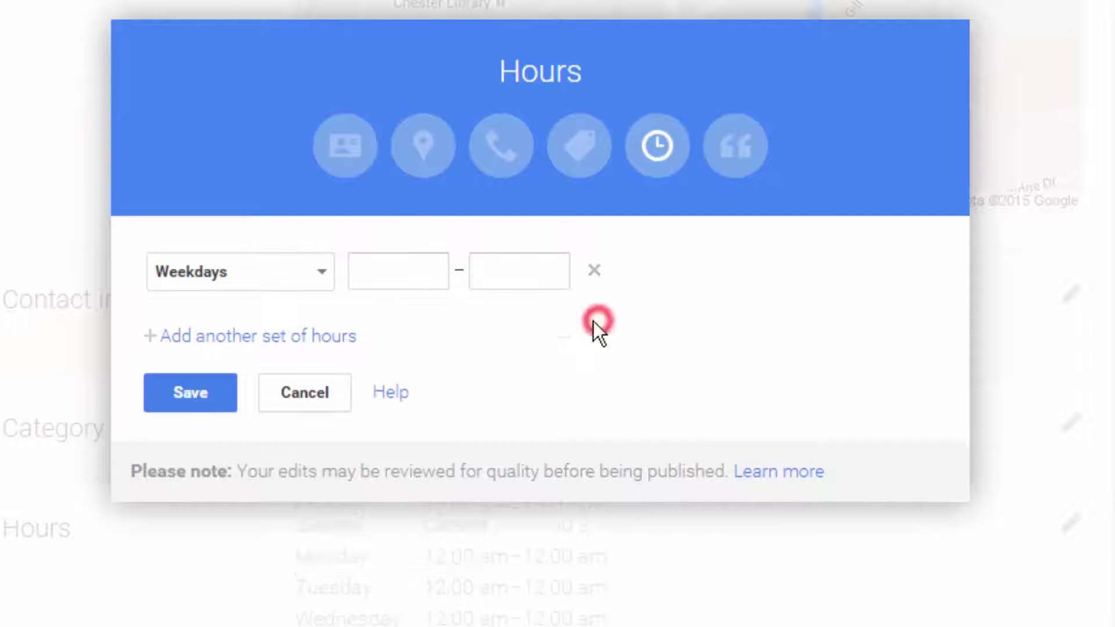
Set hours to 12:00 am–12:00 am for every day, save, and finish editing.
click(281, 276)
click(259, 314)
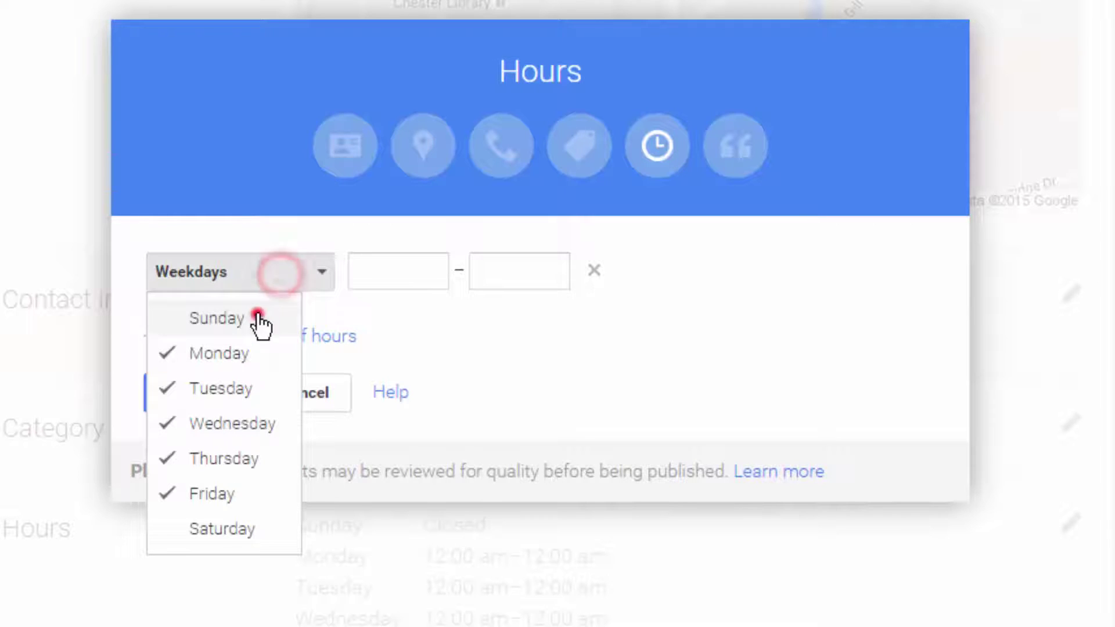
click(244, 528)
click(386, 275)
text(12)
click(424, 308)
click(550, 269)
text(12)
click(551, 348)
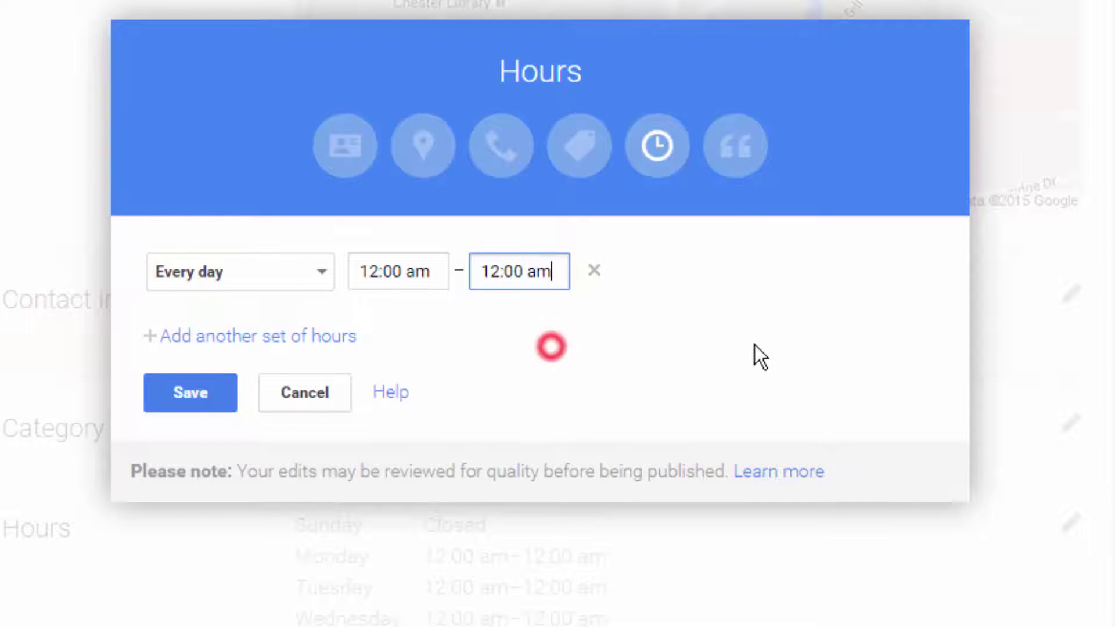
click(183, 404)
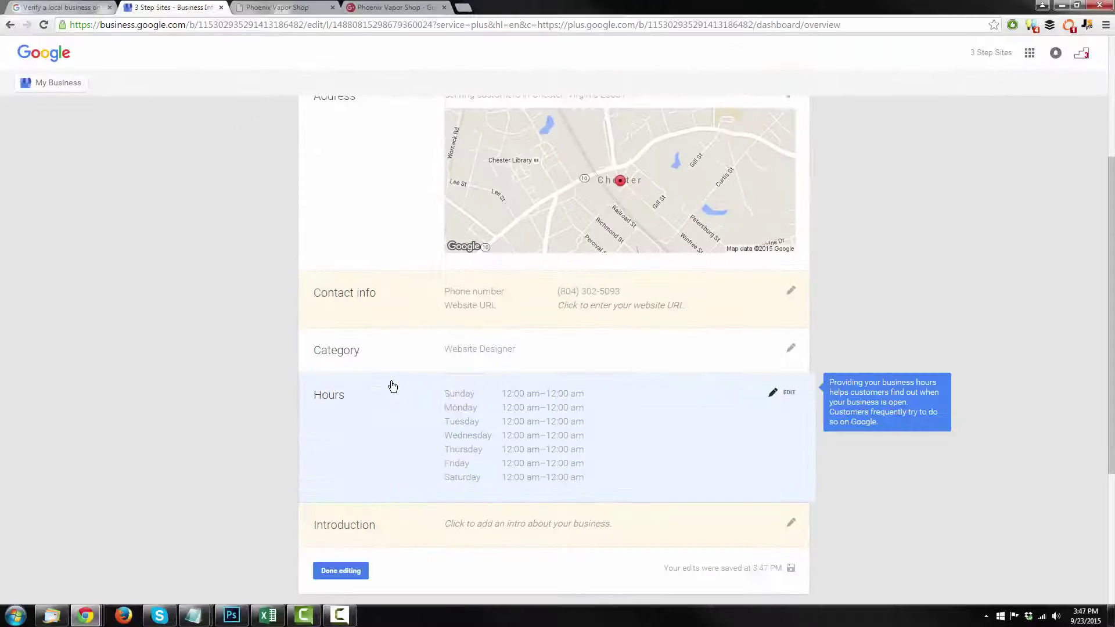
scroll(393, 386, down, 2)
click(351, 453)
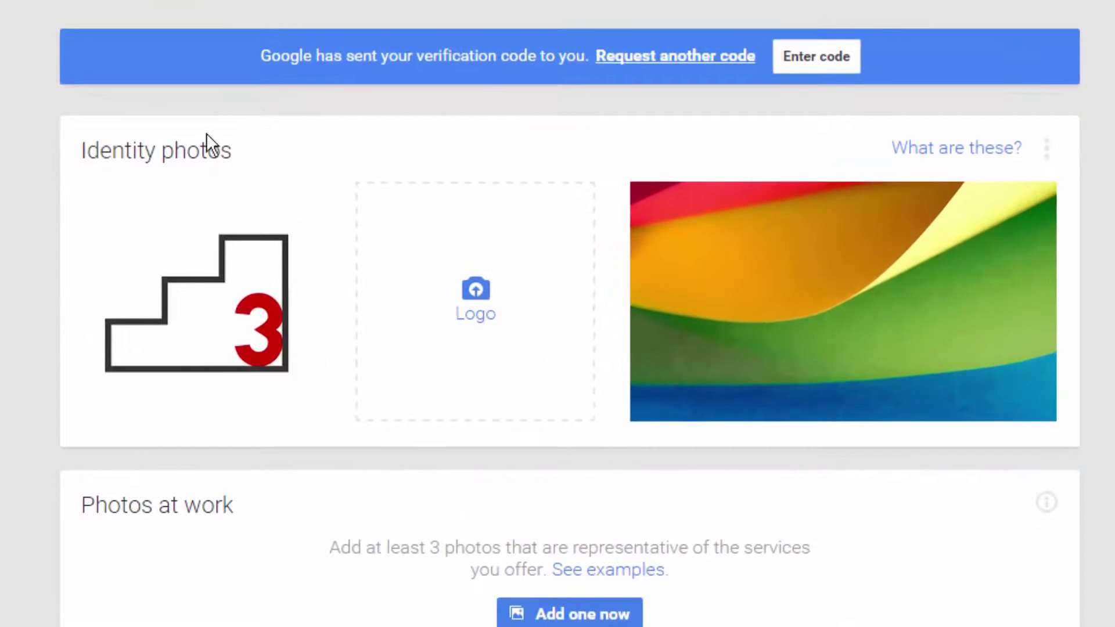
Start uploading the stair logo as the business logo, then close the upload screen.
mouse_move(207, 391)
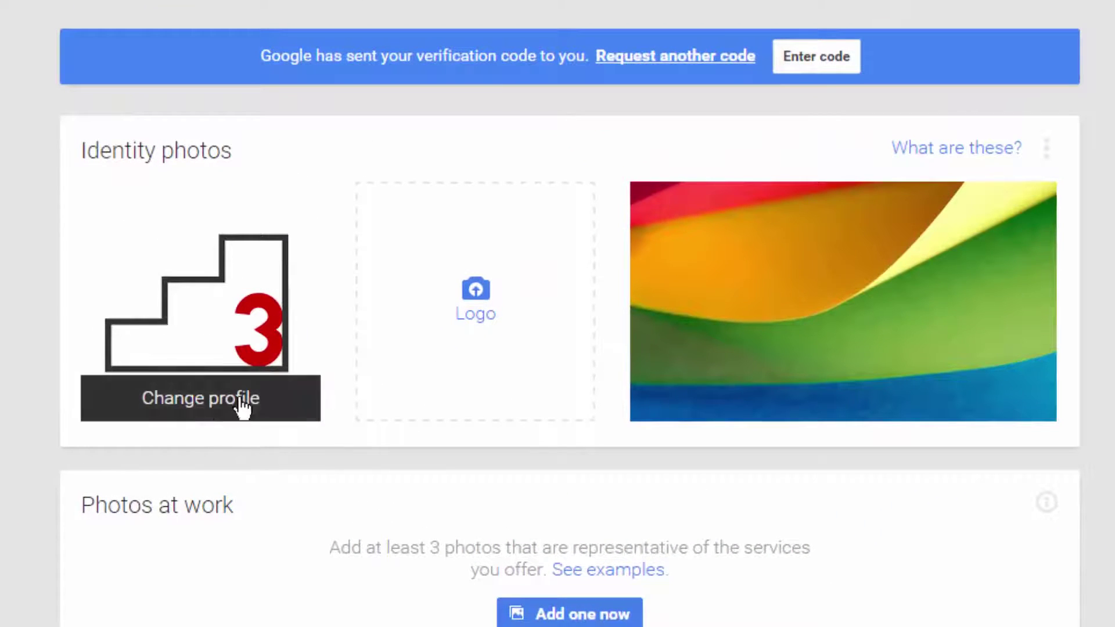
click(475, 335)
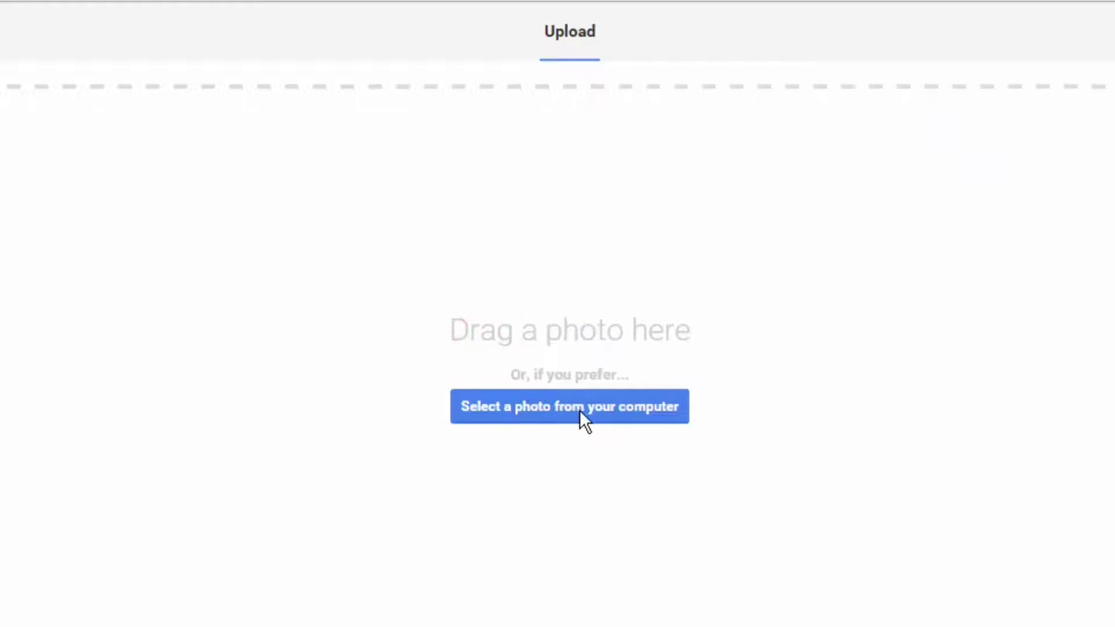
key(Escape)
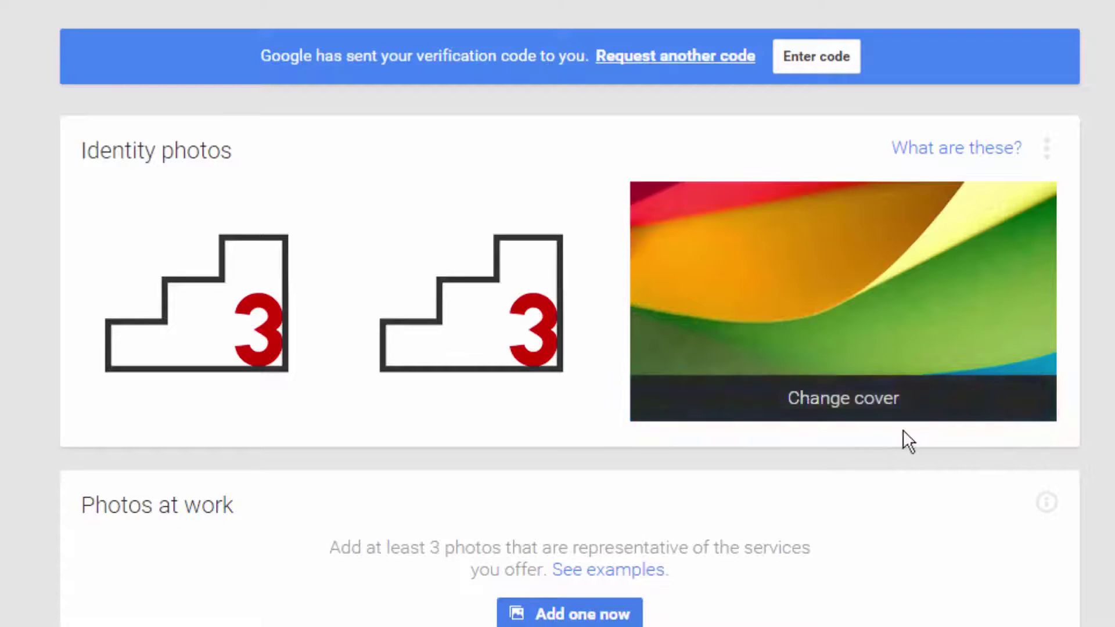
Replace the cover photo with the Google BH banner image, enlarging the crop area.
mouse_move(833, 419)
click(860, 411)
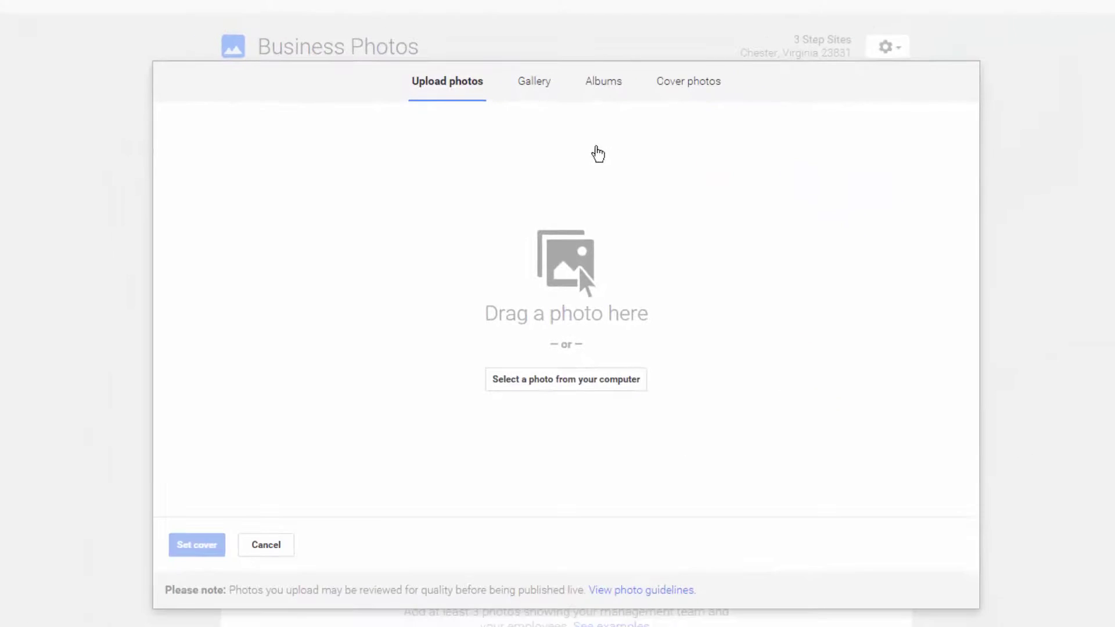
click(604, 389)
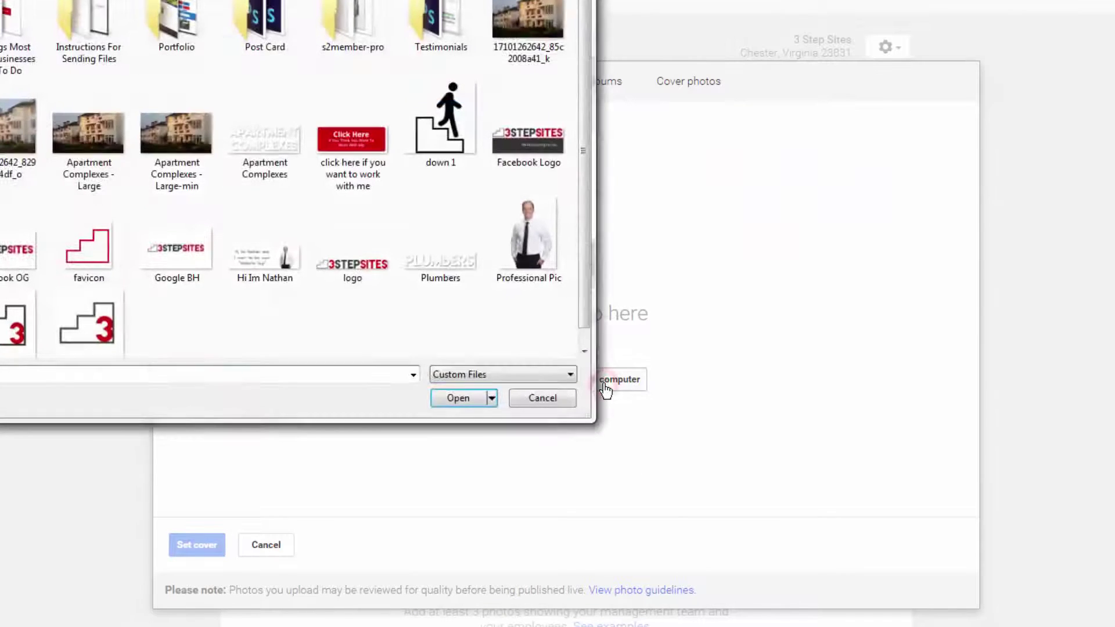
click(208, 252)
click(457, 396)
drag(776, 437, 1047, 567)
click(203, 546)
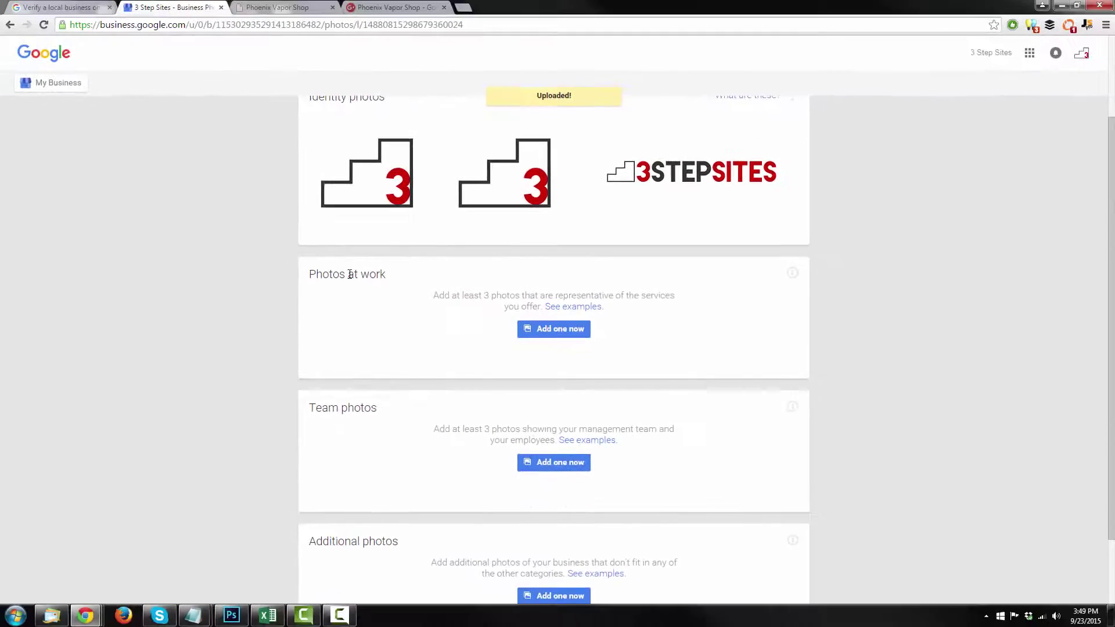
scroll(318, 335, down, 2)
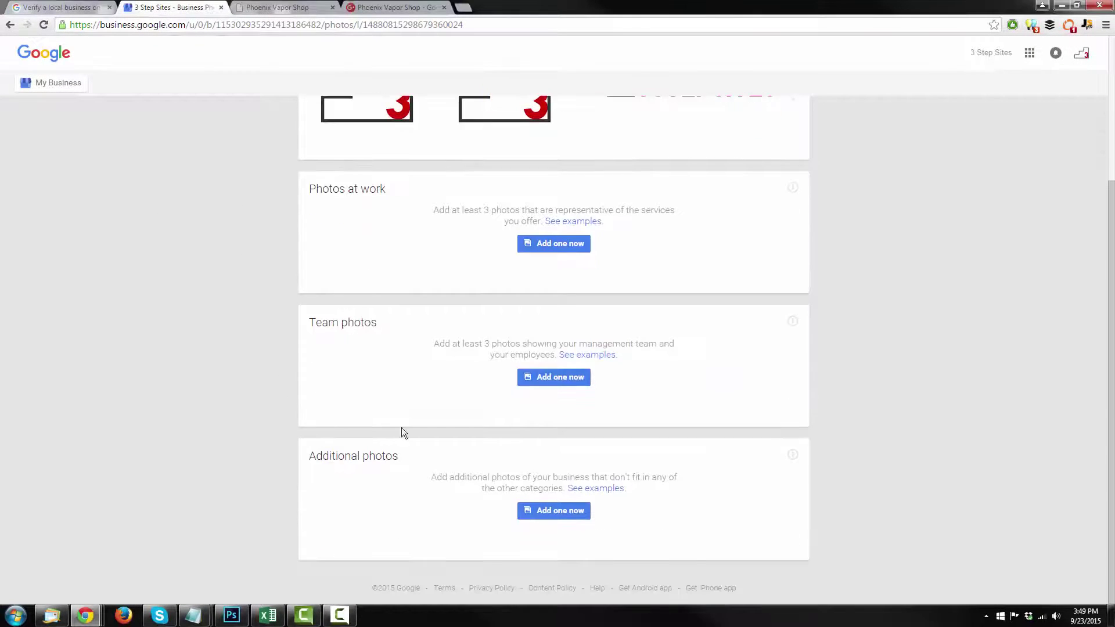
scroll(383, 440, up, 3)
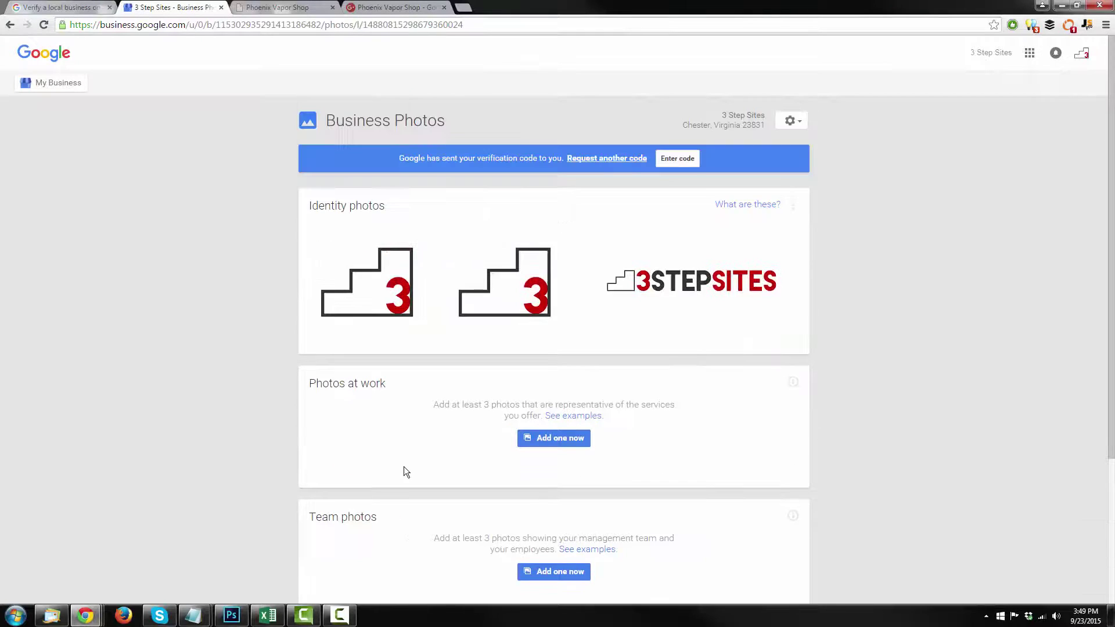
scroll(201, 331, down, 3)
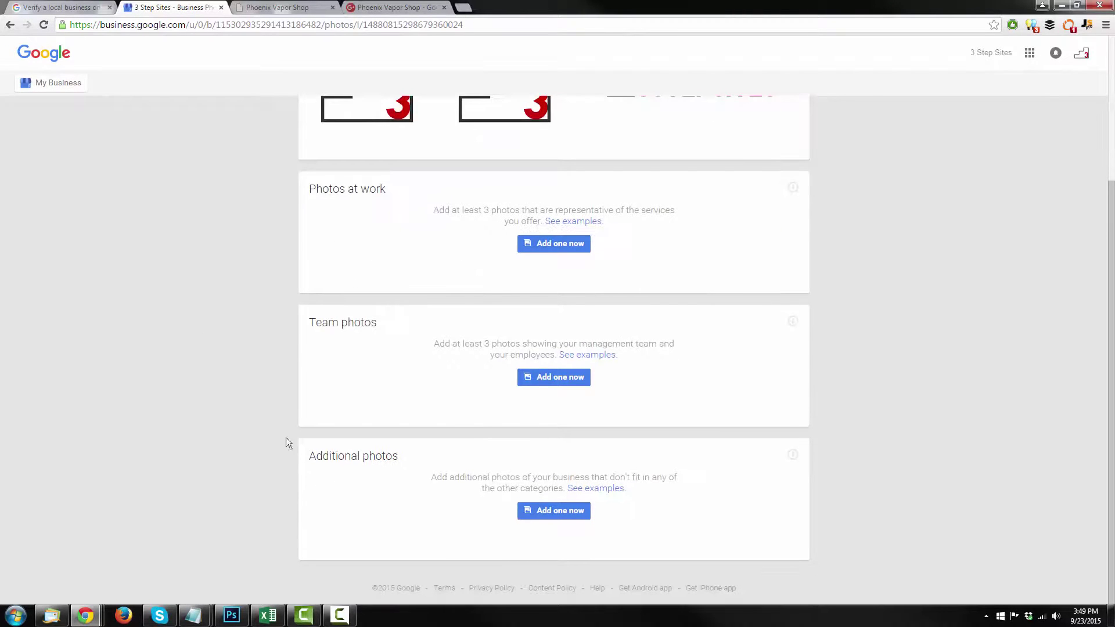
scroll(279, 398, up, 3)
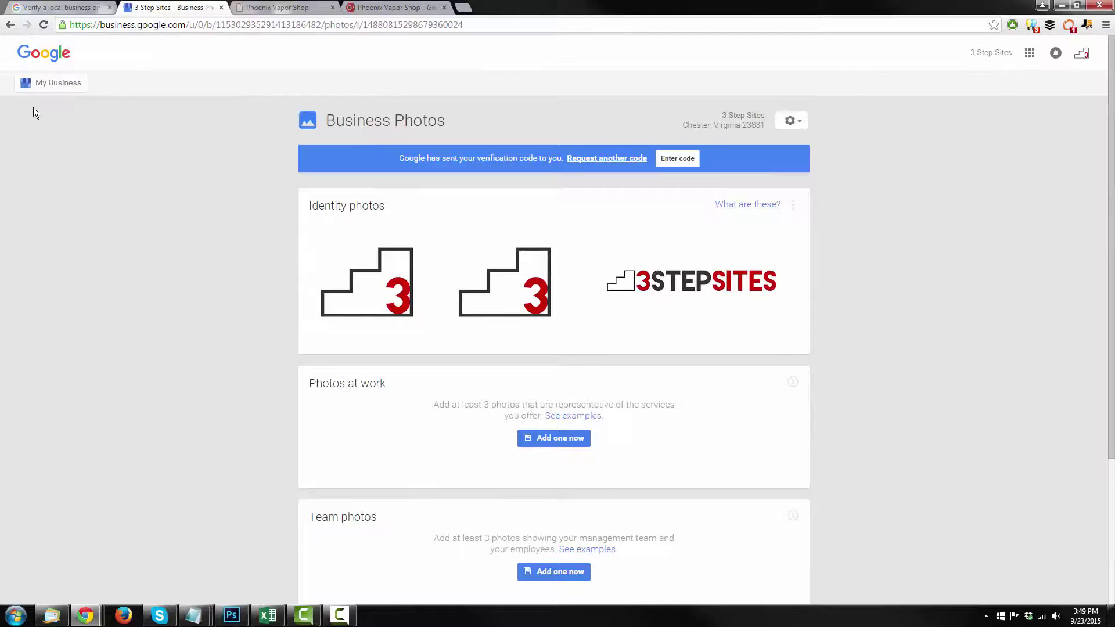
click(54, 84)
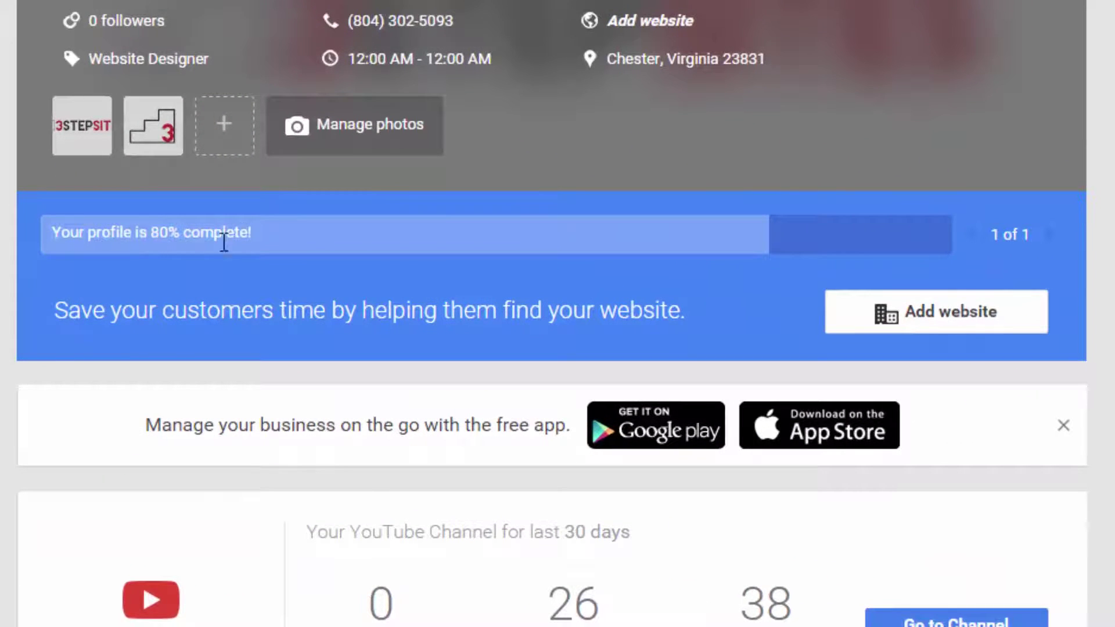
drag(54, 312, 508, 319)
click(508, 320)
click(967, 316)
text(https://3s)
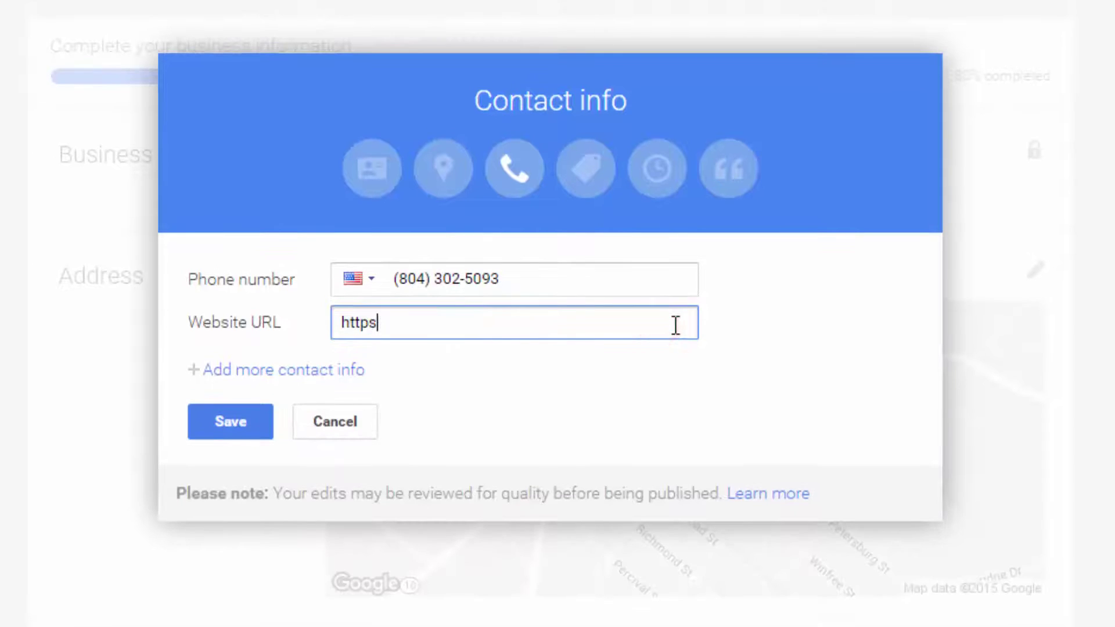
text(tepsites.com)
click(228, 423)
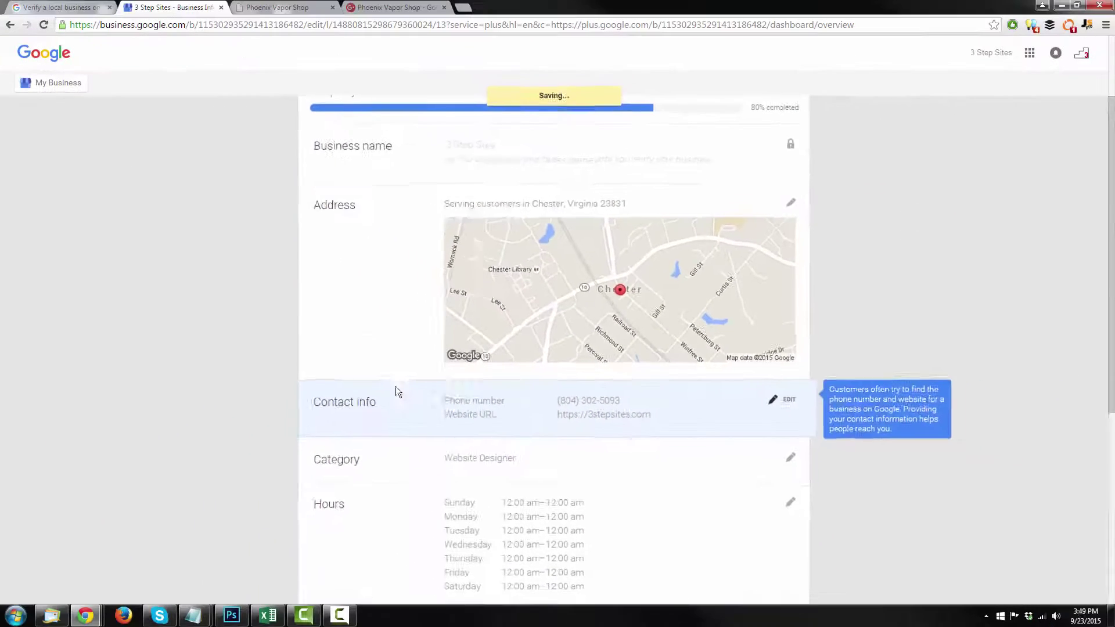
scroll(395, 388, down, 6)
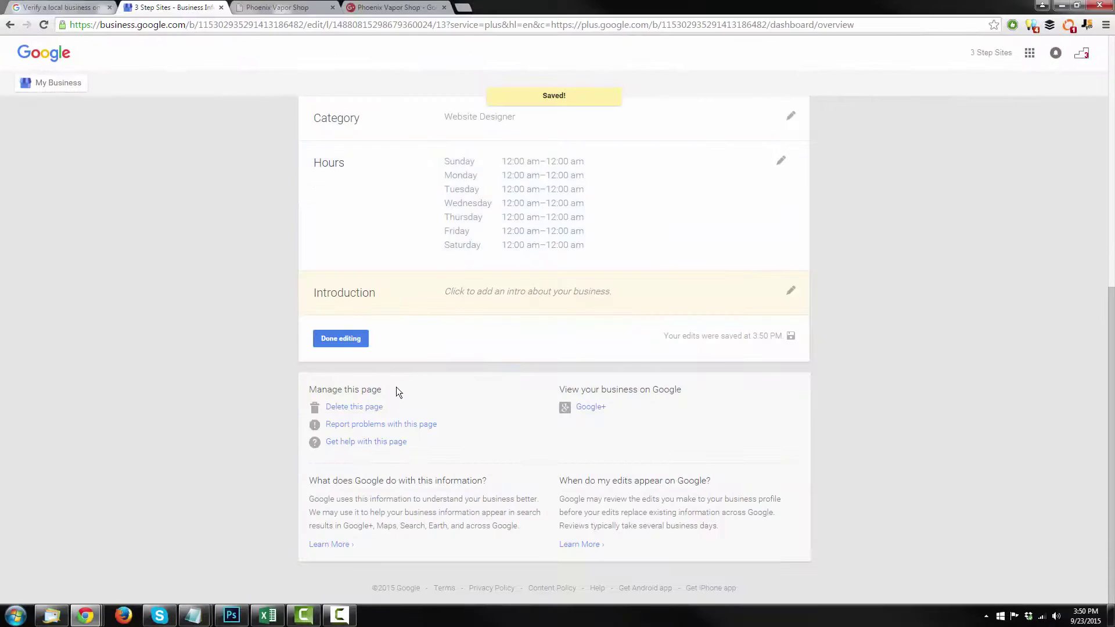
click(347, 340)
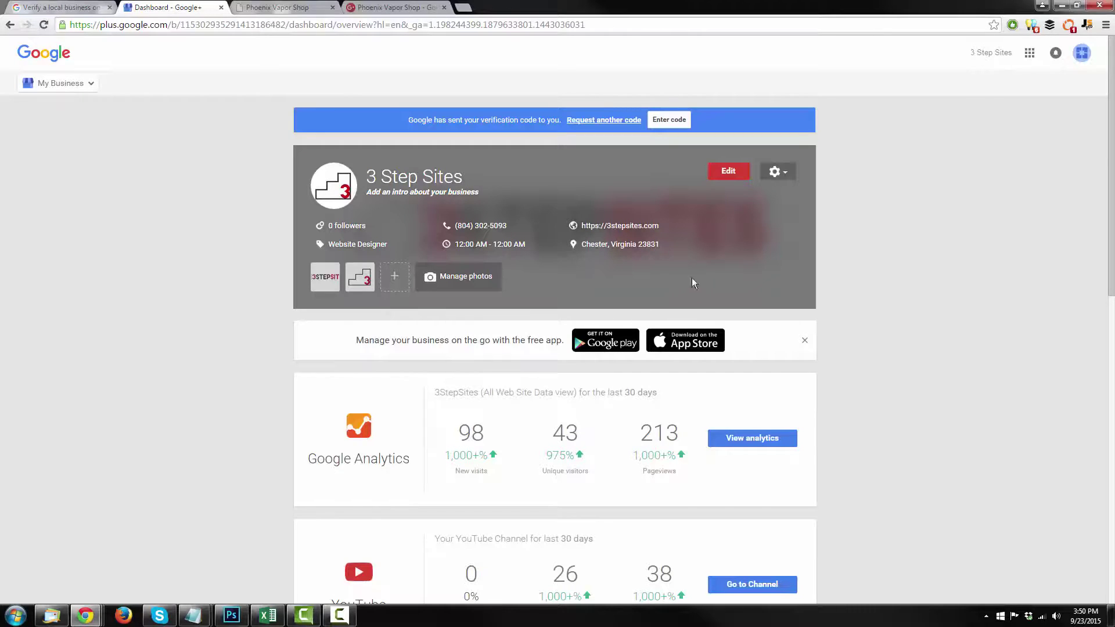
Save the introduction "I want to be your 'website guy'".
scroll(753, 229, down, 10)
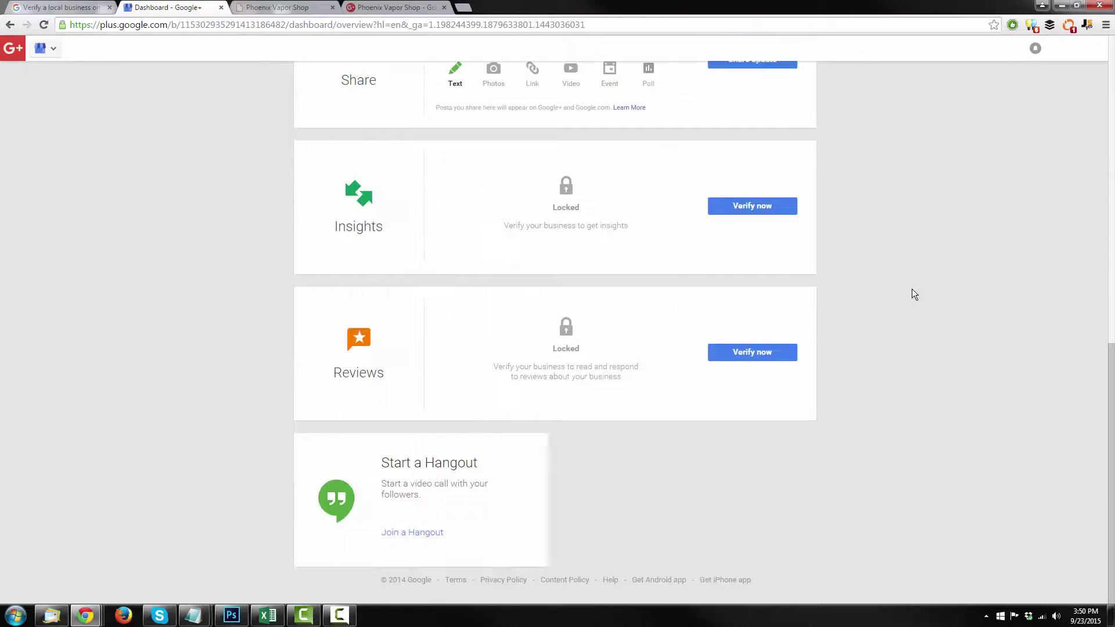
scroll(918, 415, up, 10)
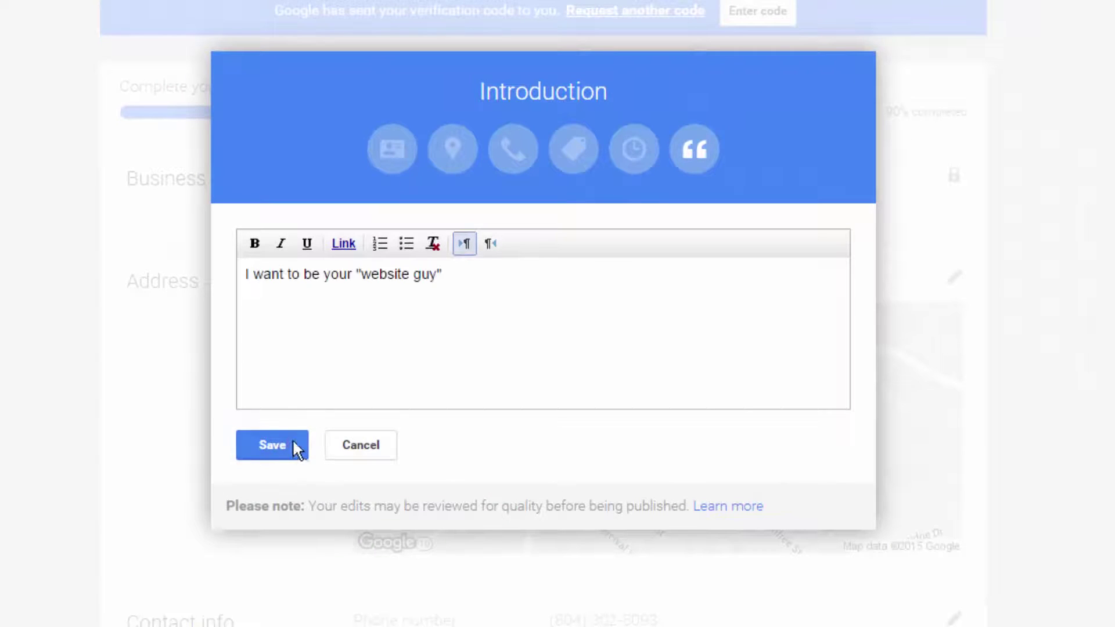
click(291, 444)
scroll(404, 417, down, 5)
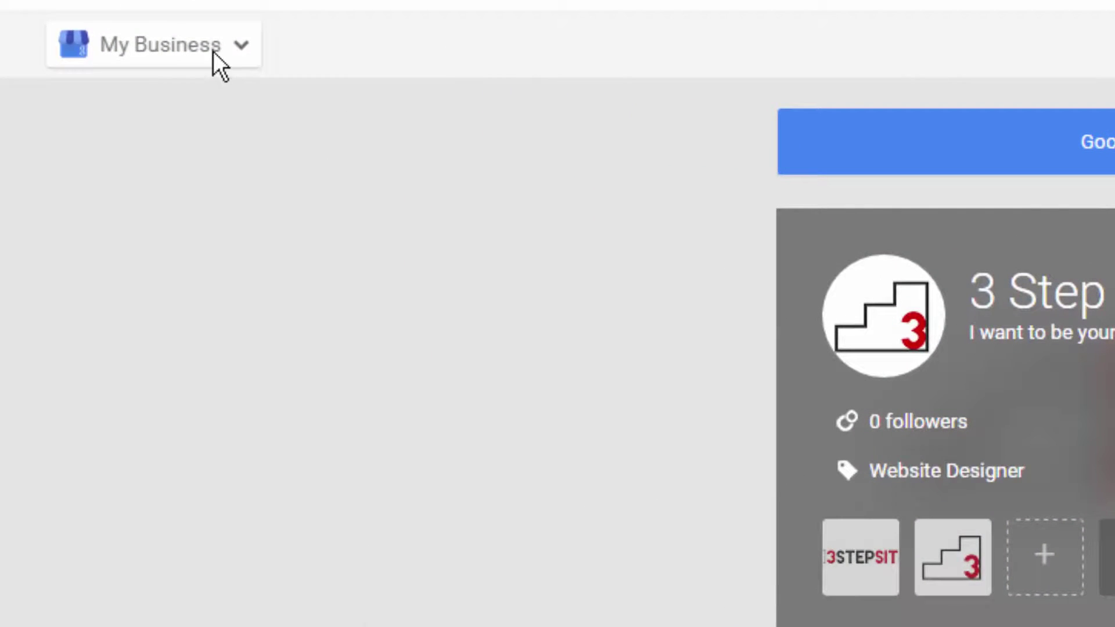
Open the 3 Step Sites Google+ page's About section and scroll through its story, hours, website and contact details.
click(214, 51)
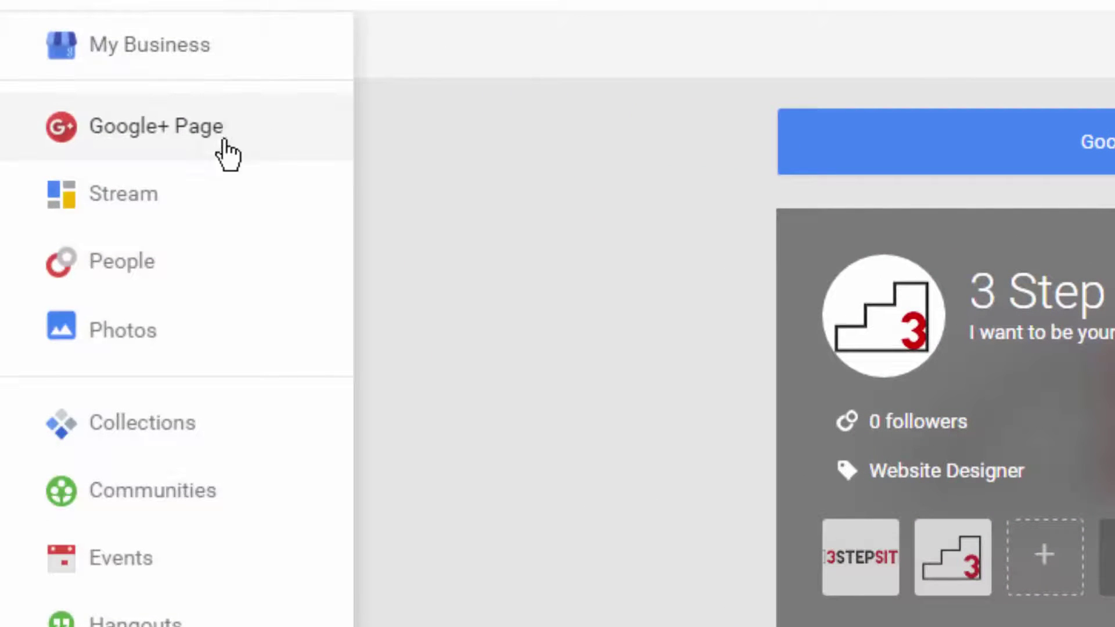
click(202, 135)
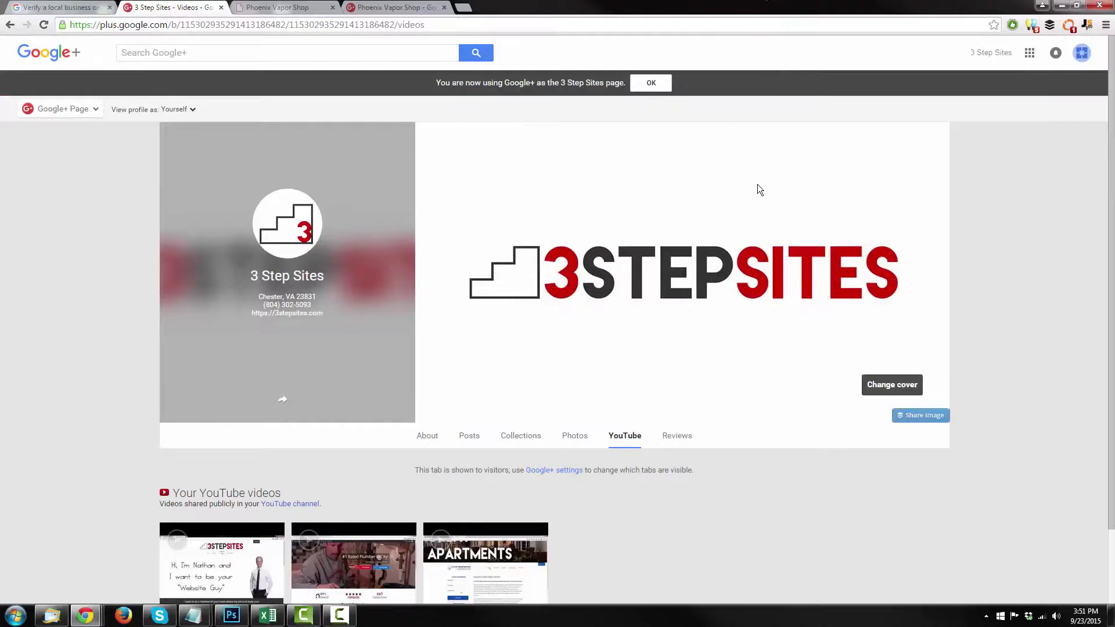
scroll(664, 299, down, 2)
click(428, 355)
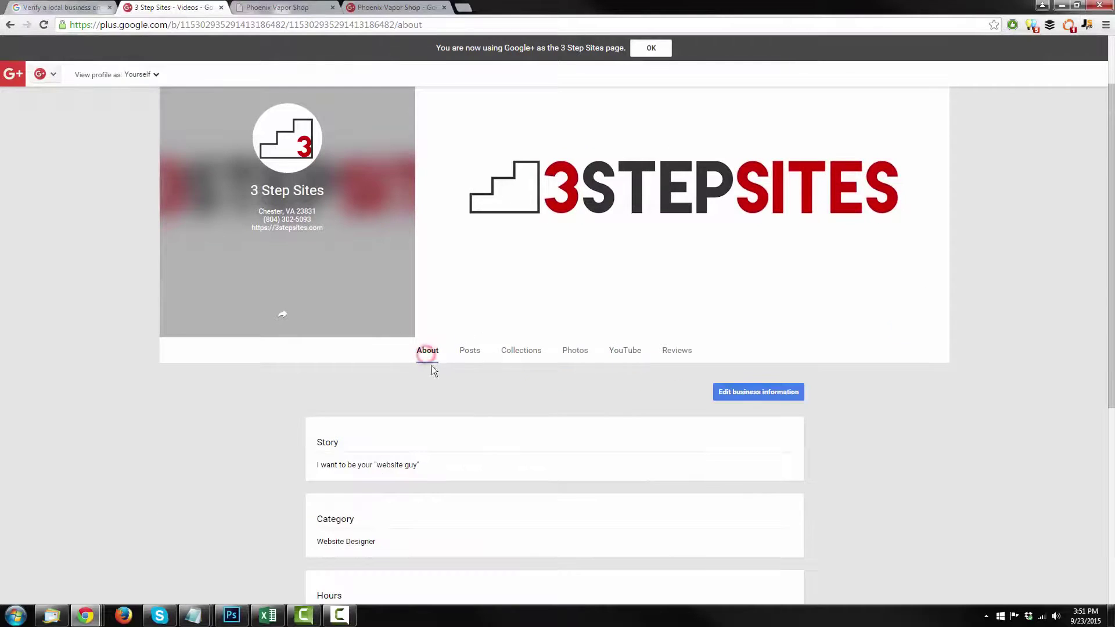
scroll(374, 435, down, 2)
scroll(389, 450, down, 4)
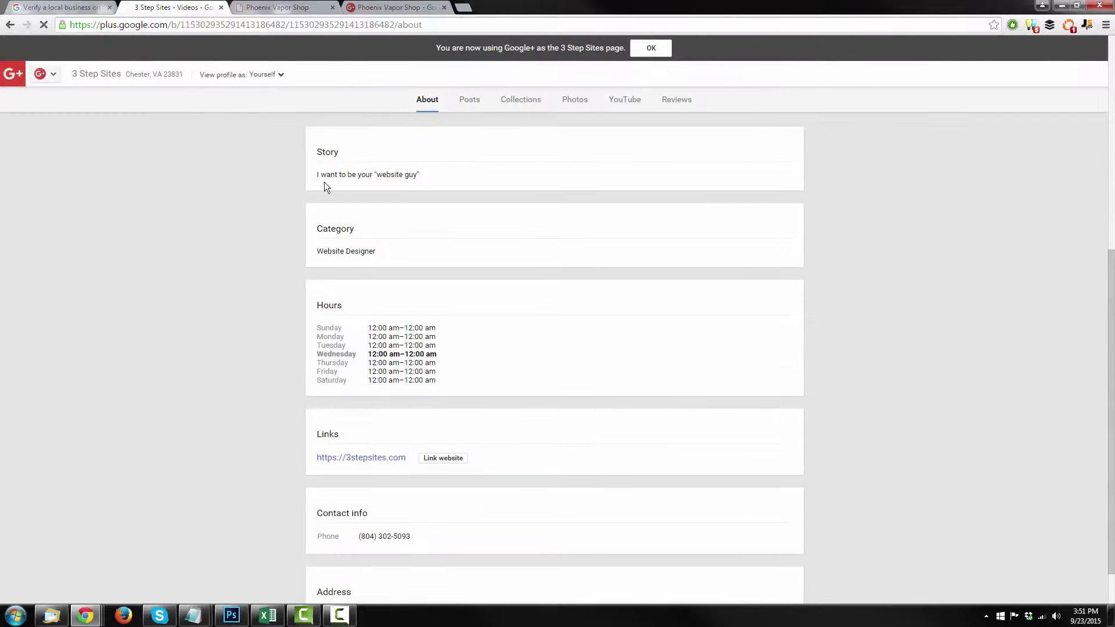
scroll(425, 355, down, 1)
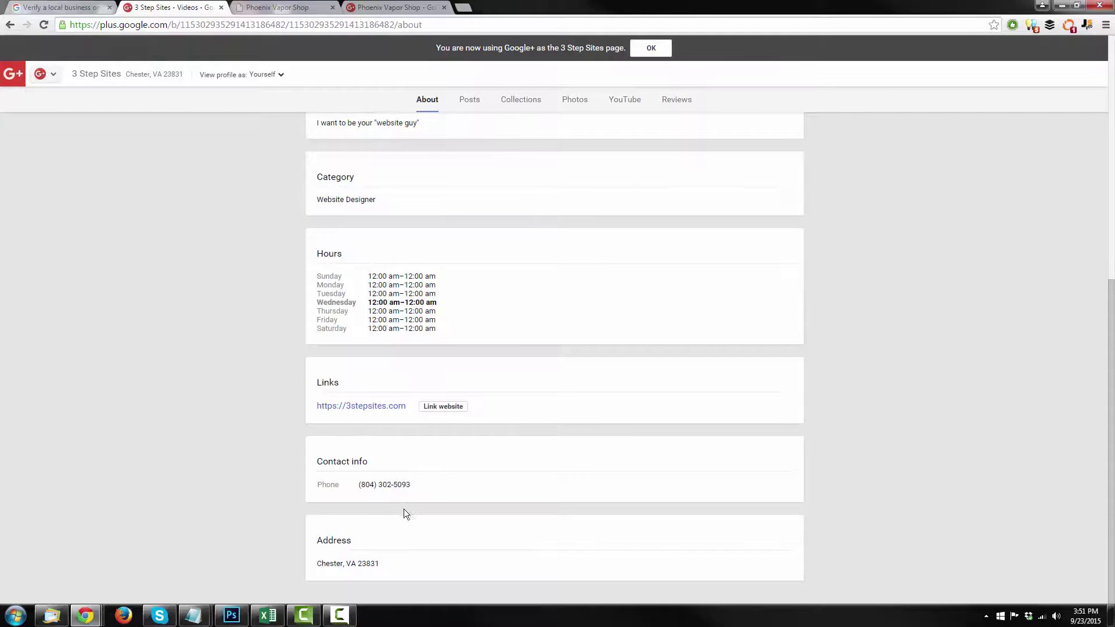
scroll(373, 564, up, 8)
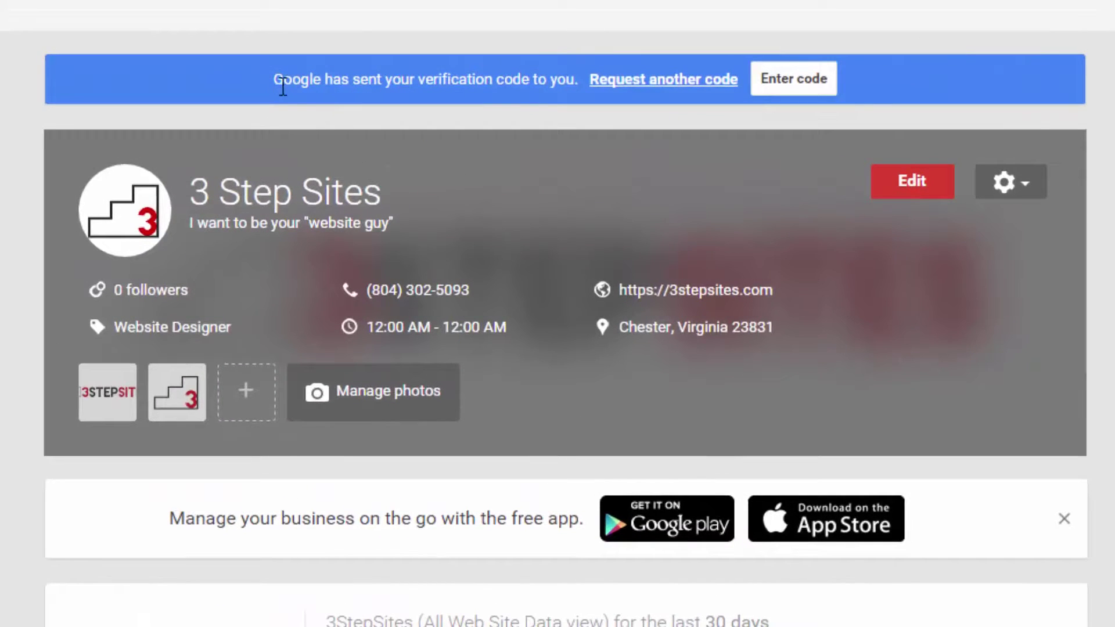
Highlight the dashboard notice that the verification code has been sent.
drag(283, 86, 524, 77)
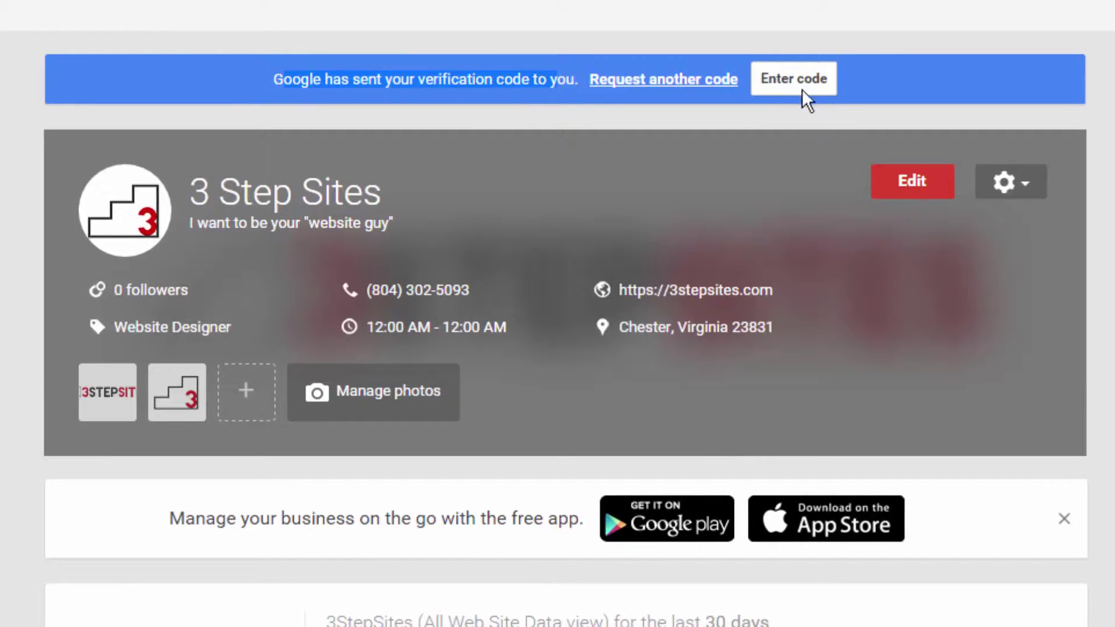